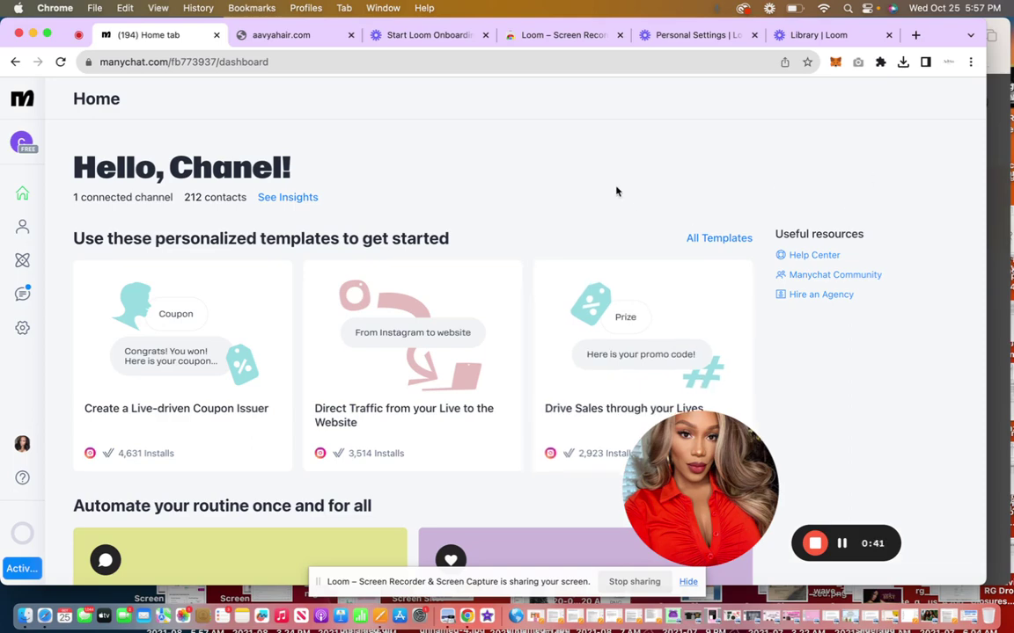
Step: Scroll the ManyChat home page, then open the All Templates gallery and close it
drag(617, 190, 867, 327)
scroll(725, 247, down, 3)
click(868, 328)
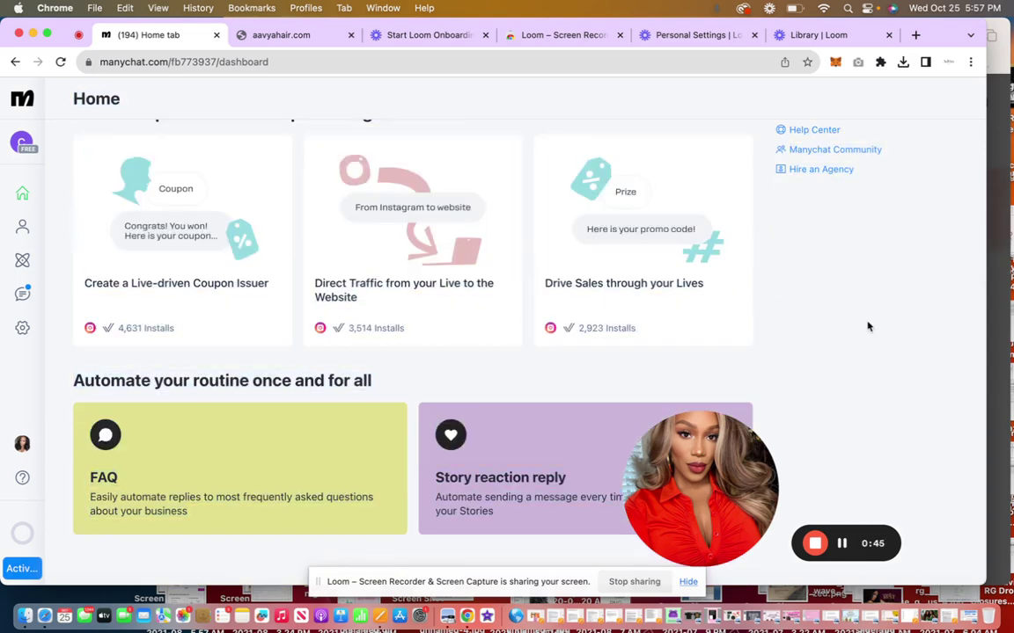
drag(867, 327, 883, 110)
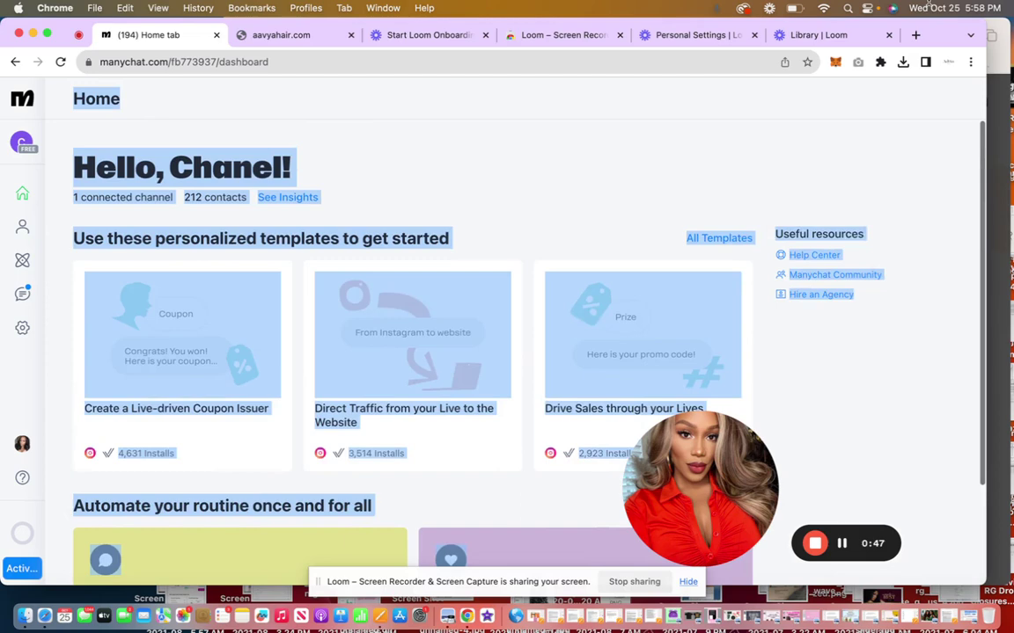
click(903, 325)
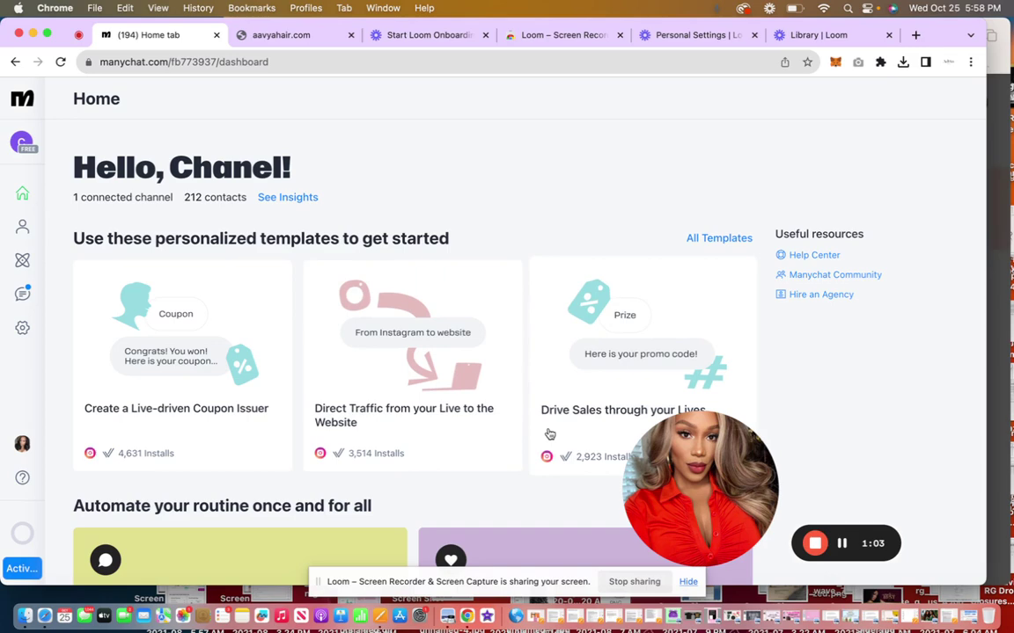
click(696, 238)
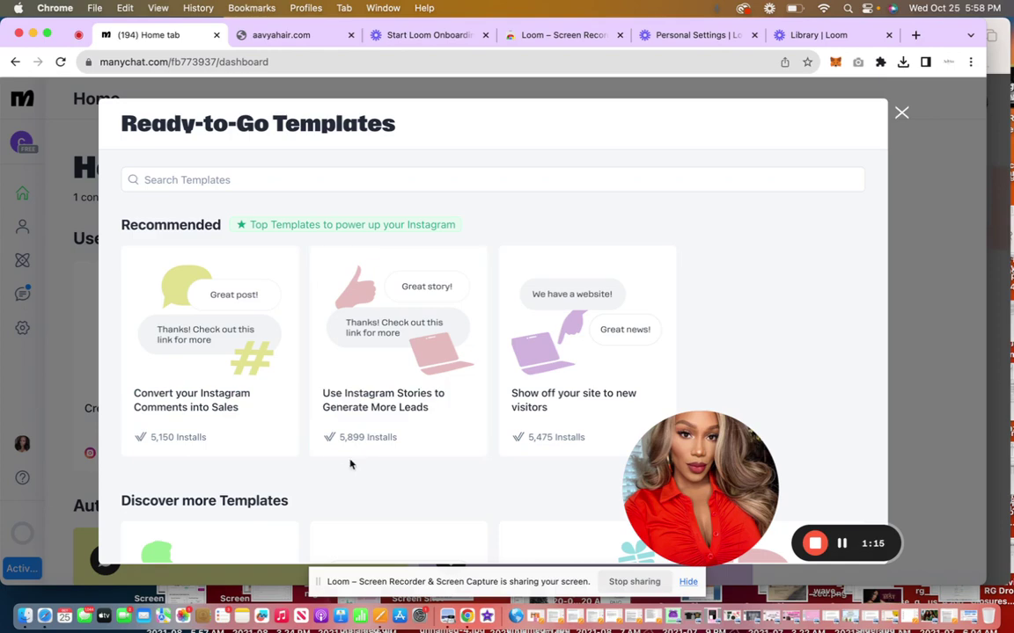
click(901, 112)
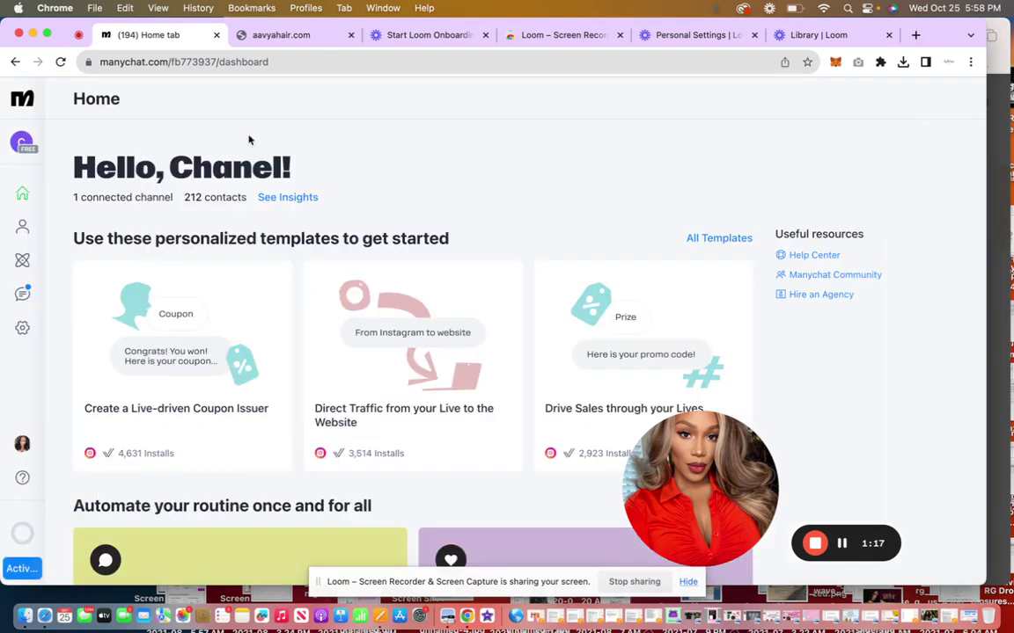
click(21, 266)
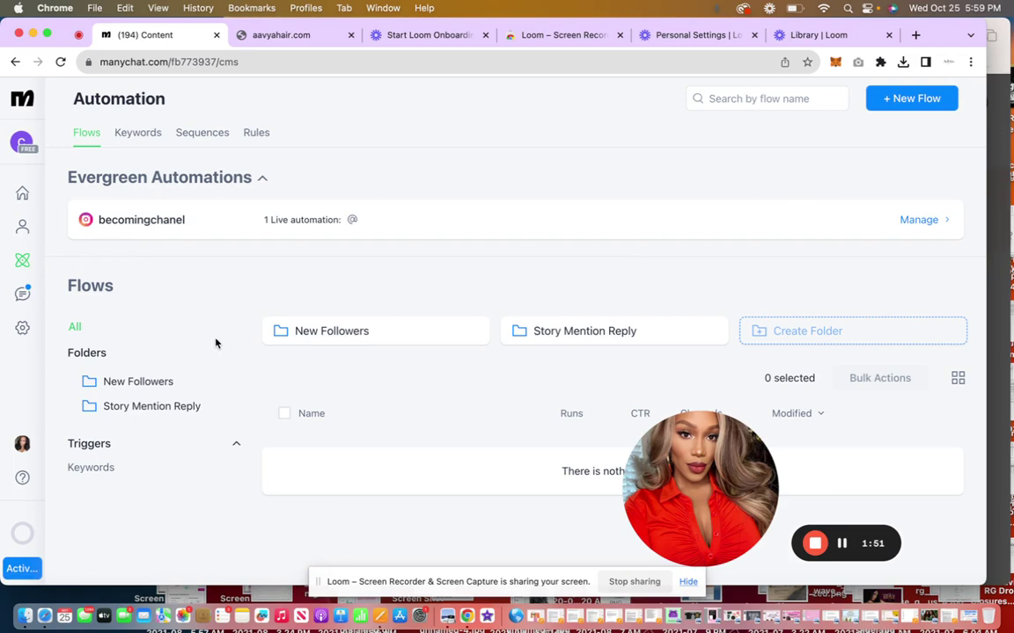
Step: Create a blank new flow from scratch inside the New Followers folder
click(334, 333)
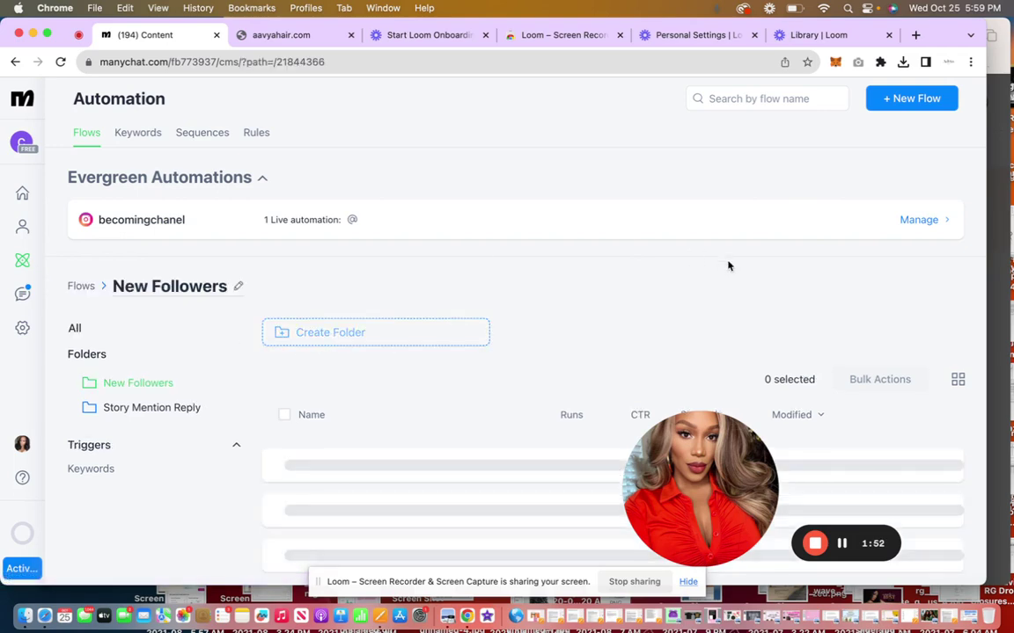
click(911, 98)
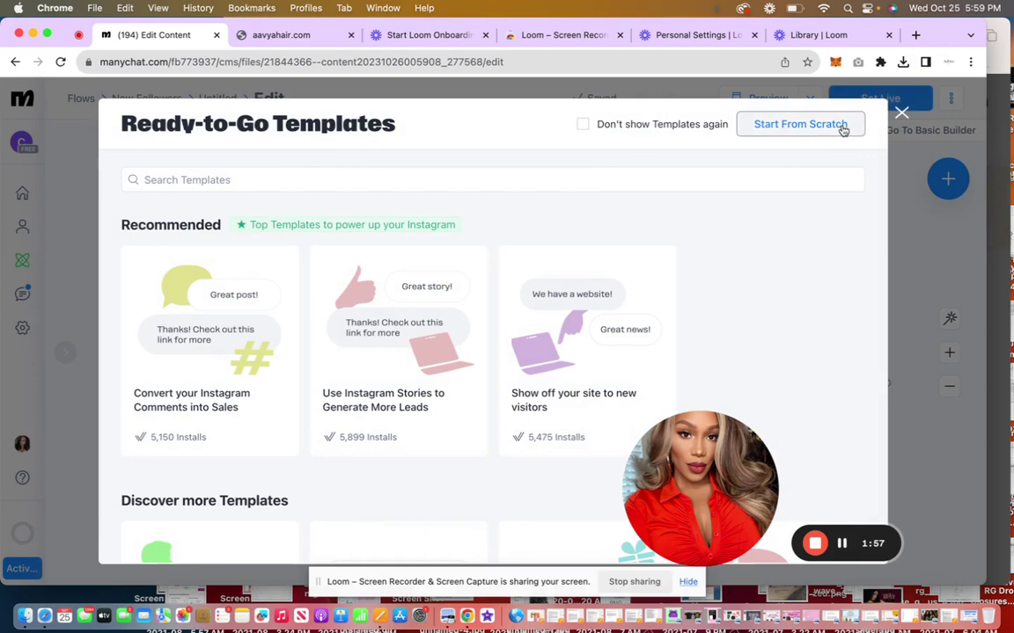
click(843, 129)
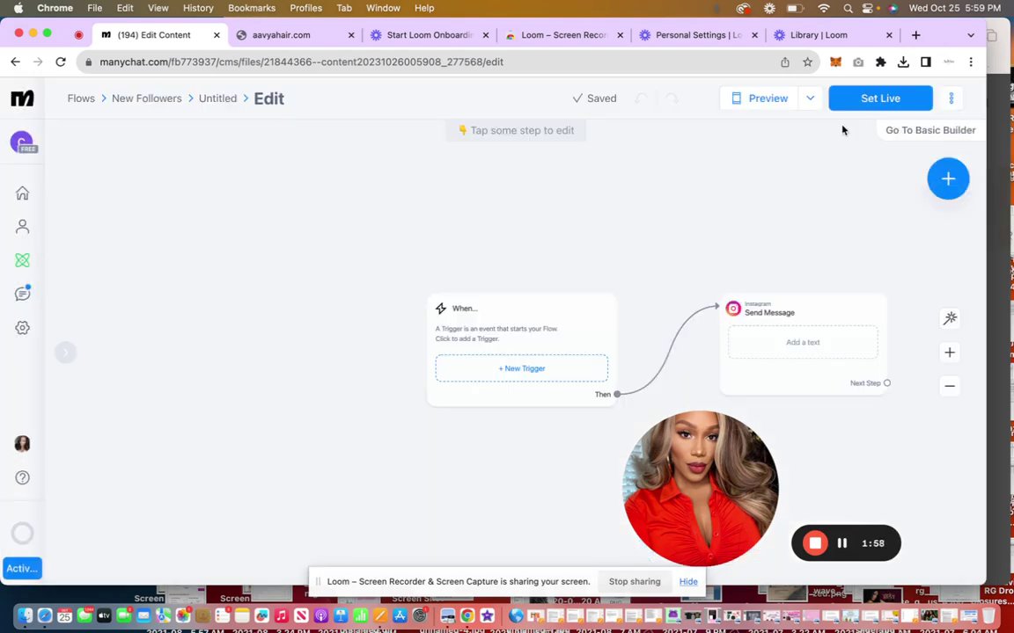
Step: Select the flow's When... starting node and list the available Instagram triggers
click(493, 318)
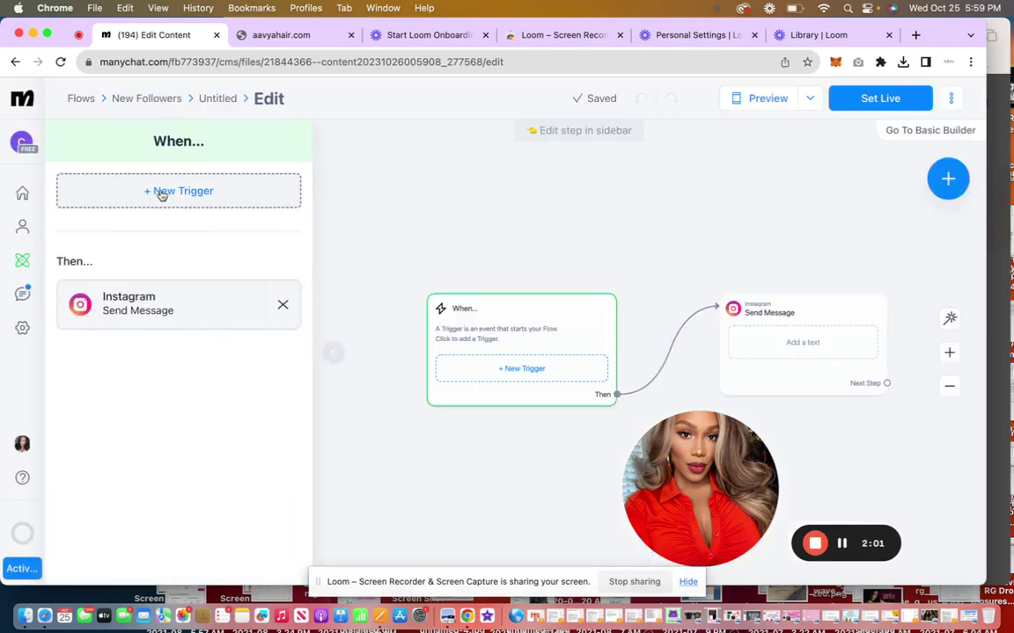
click(165, 197)
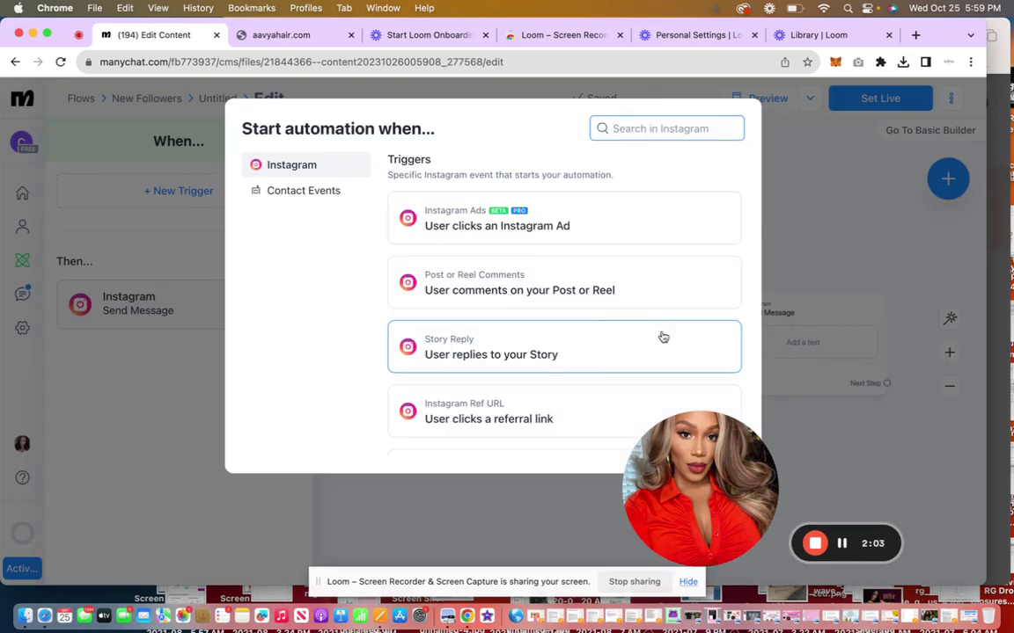
drag(749, 319, 604, 394)
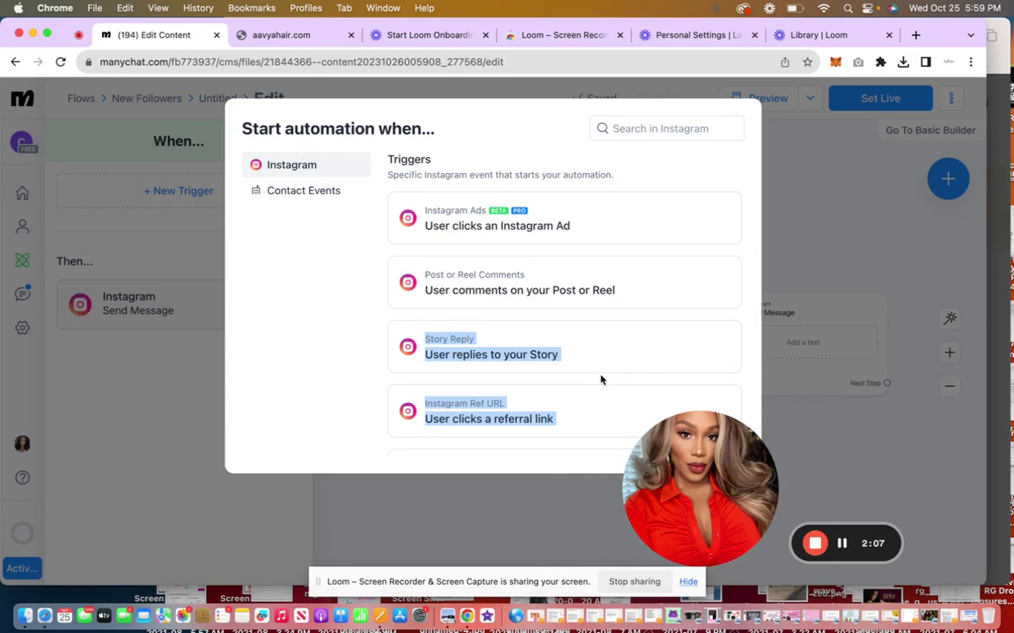
click(651, 174)
mouse_move(438, 233)
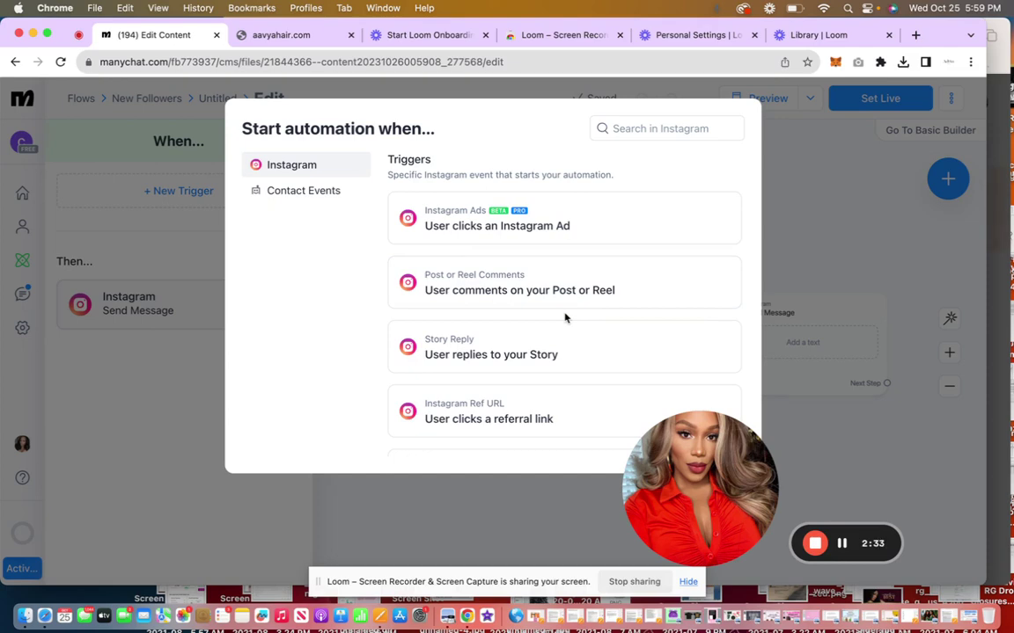
drag(566, 317, 624, 168)
click(560, 210)
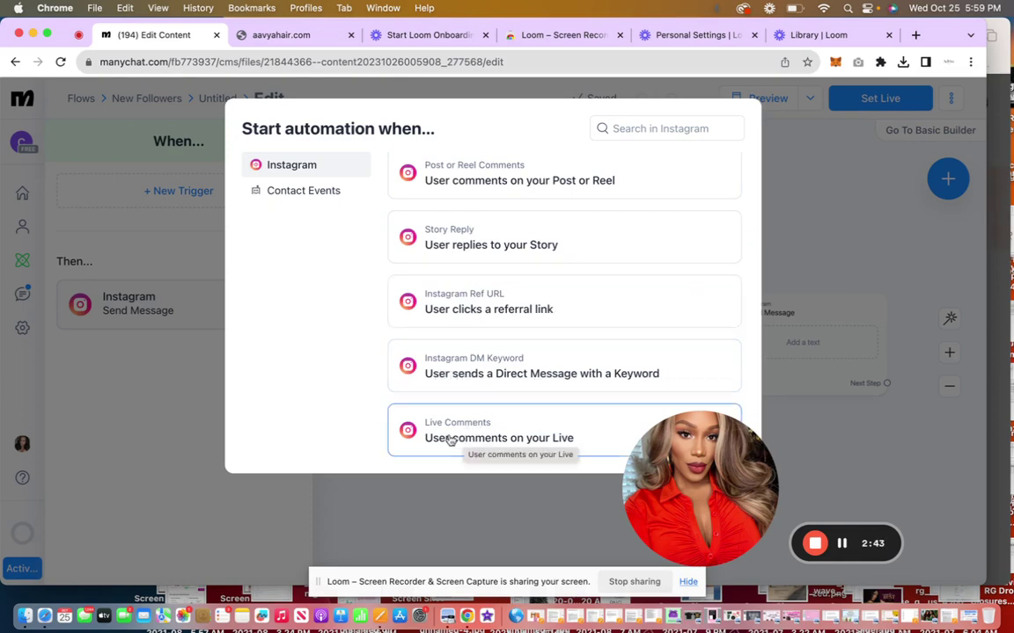
Step: Add an Instagram DM Keyword trigger that fires on the keyword 'Act Now'
click(473, 366)
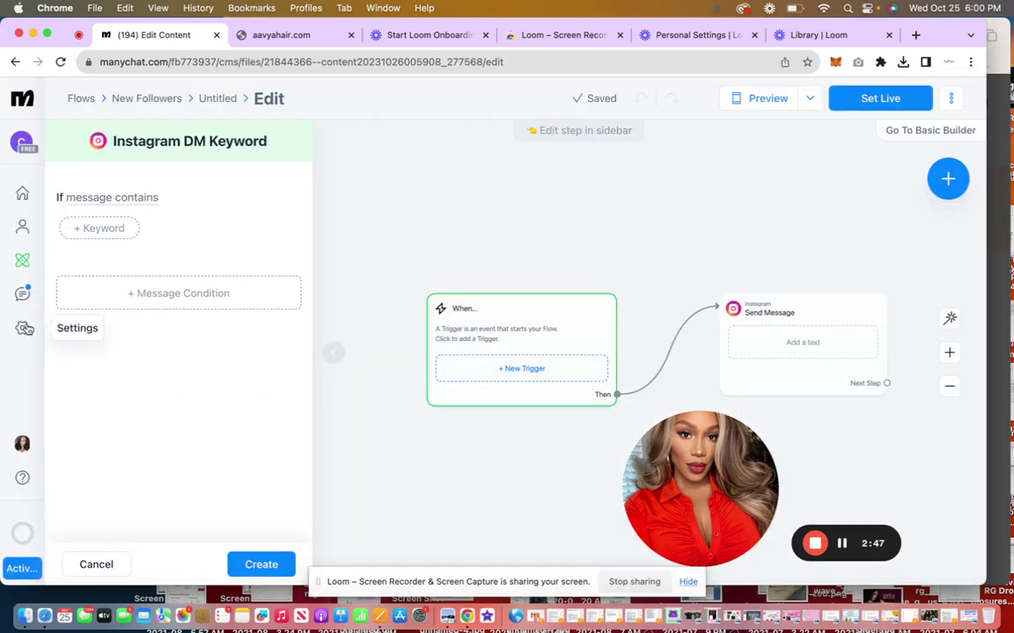
click(111, 227)
text(A)
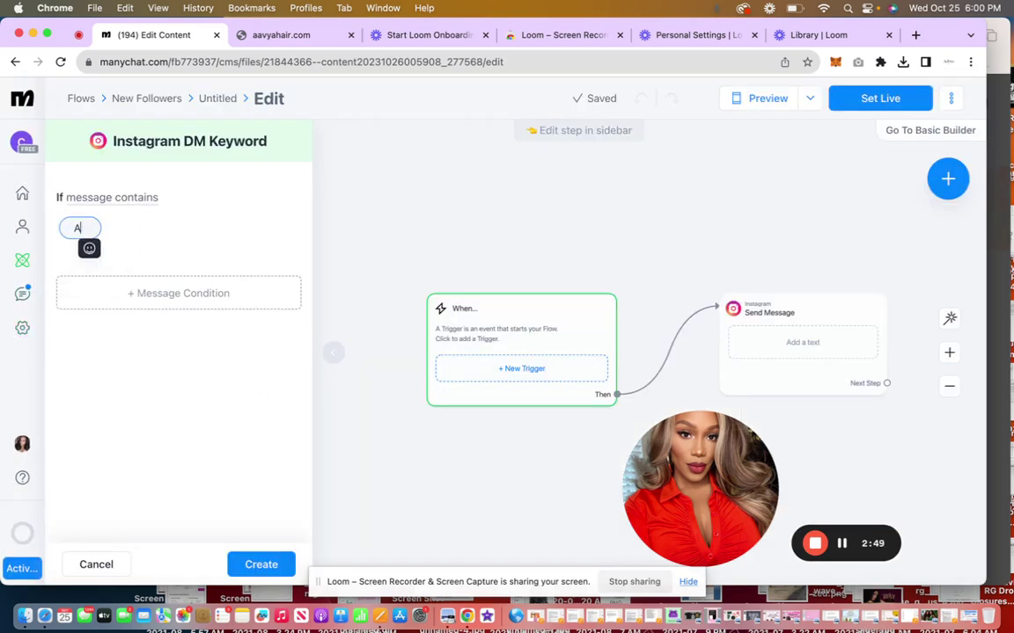
text(ct Now)
click(267, 565)
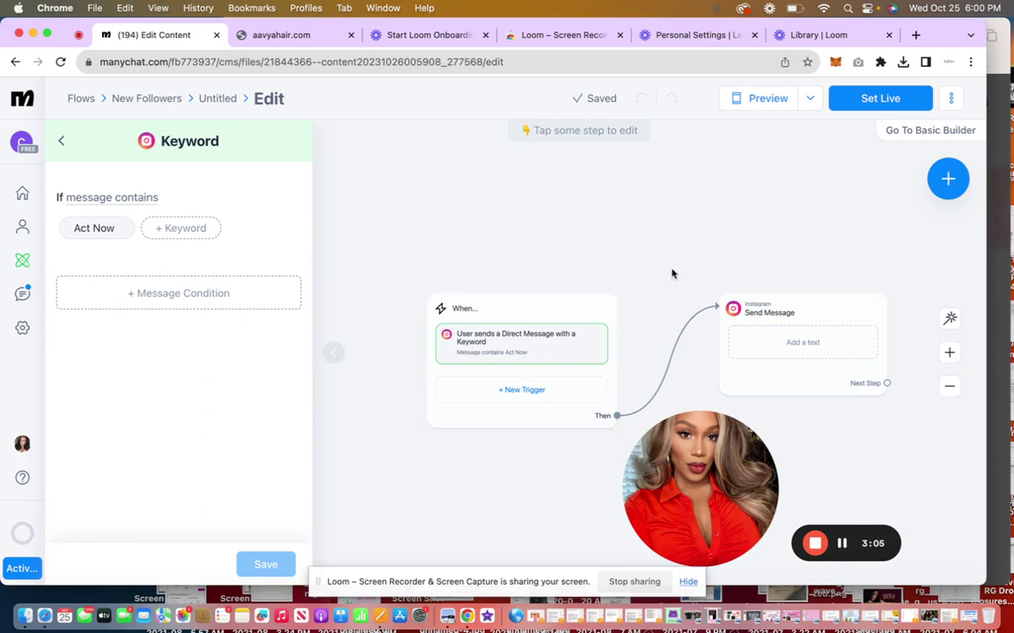
Step: Write the reply thanking the sender for 'act now' and offering 15% off with code 15OFFNOW
click(778, 325)
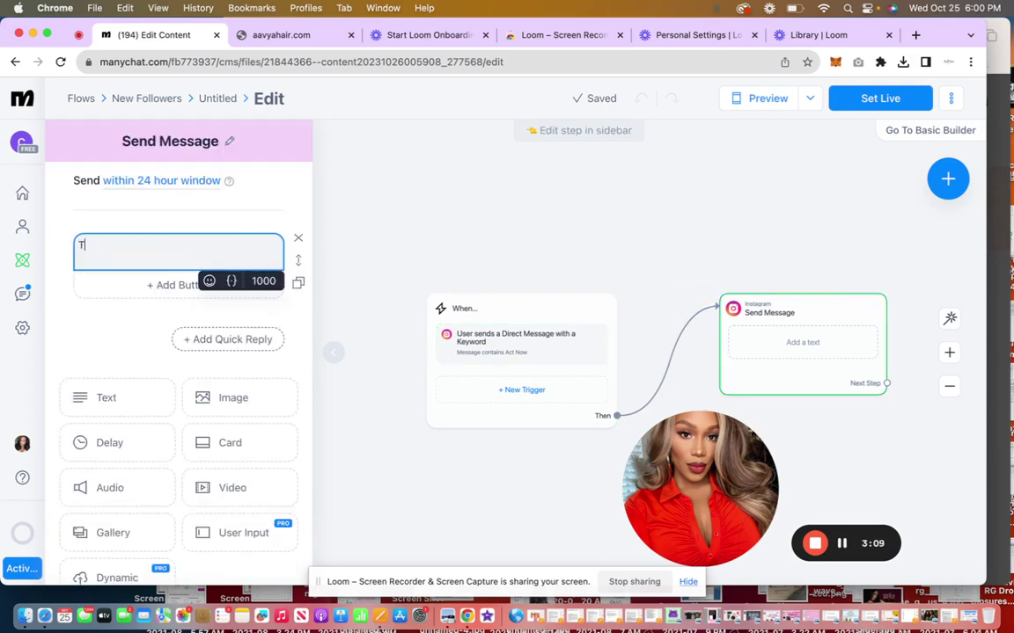
text(Thank you for sending the keyw)
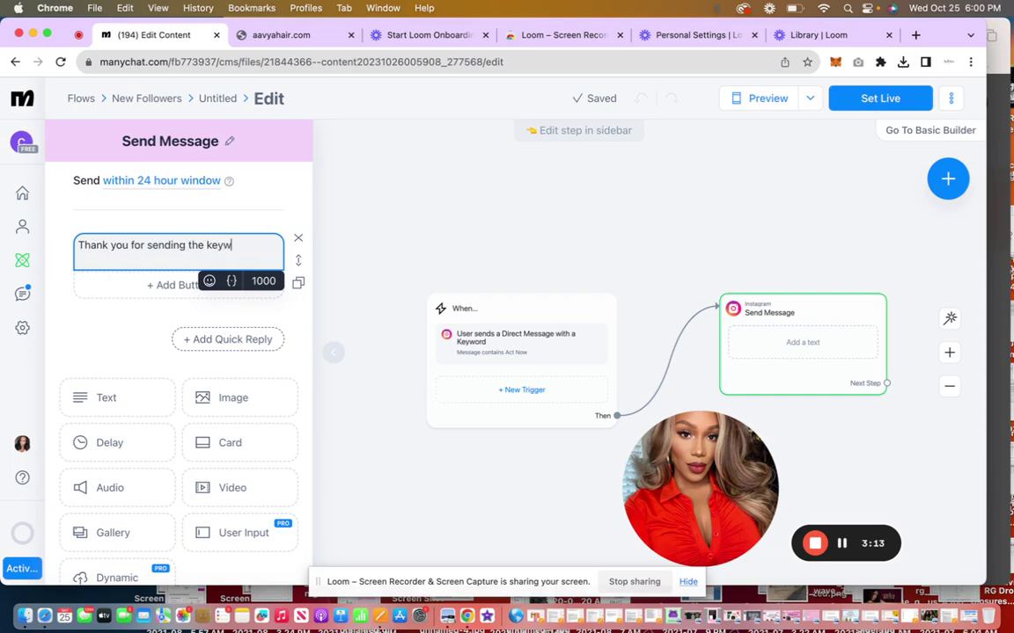
text(ord act now)
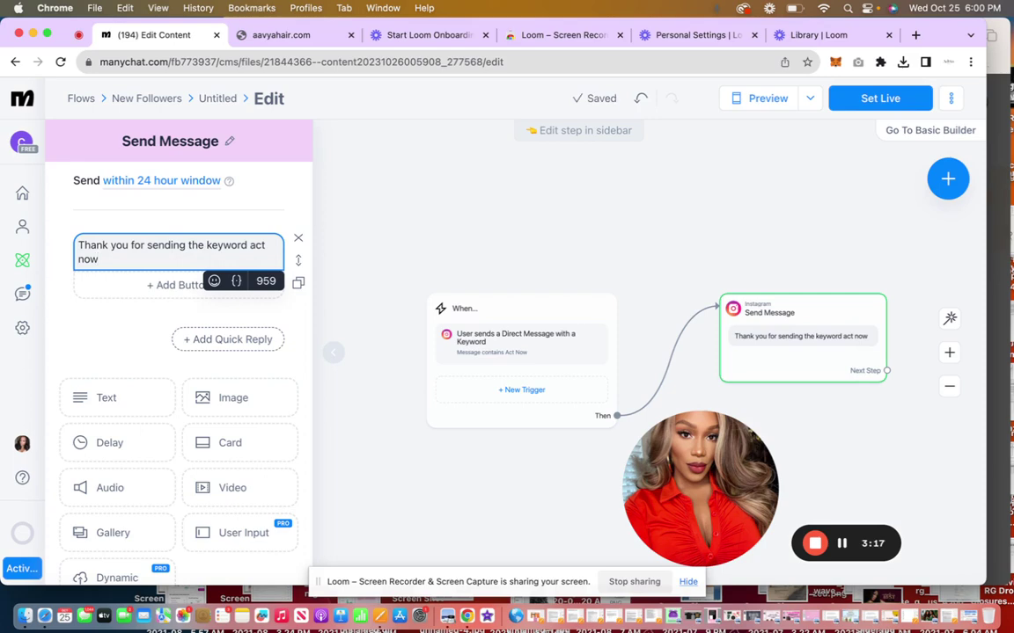
text(,)
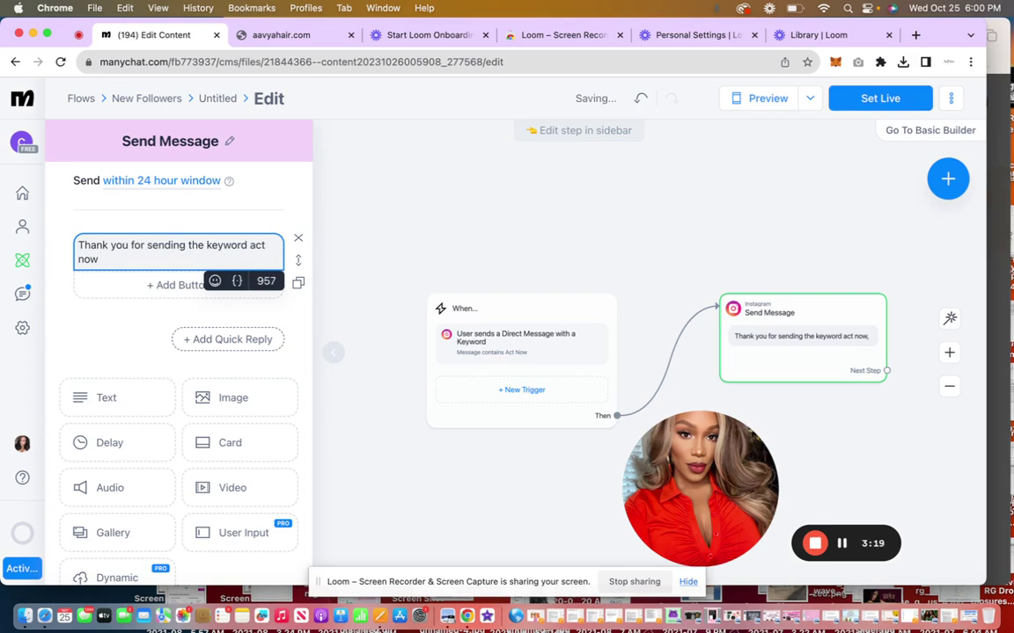
text(here)
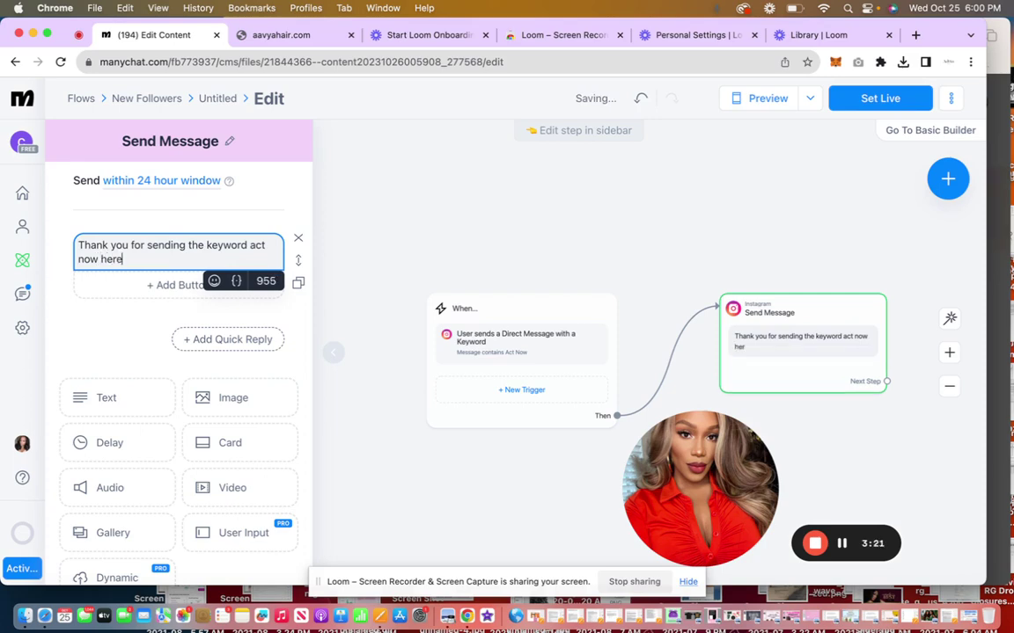
text('s 15)
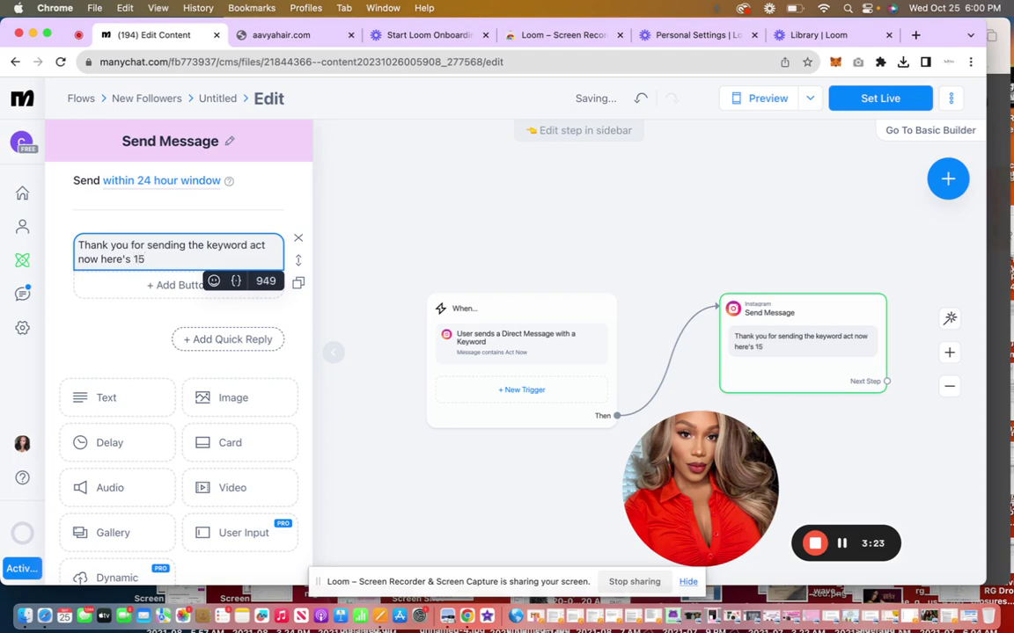
text(% off your next )
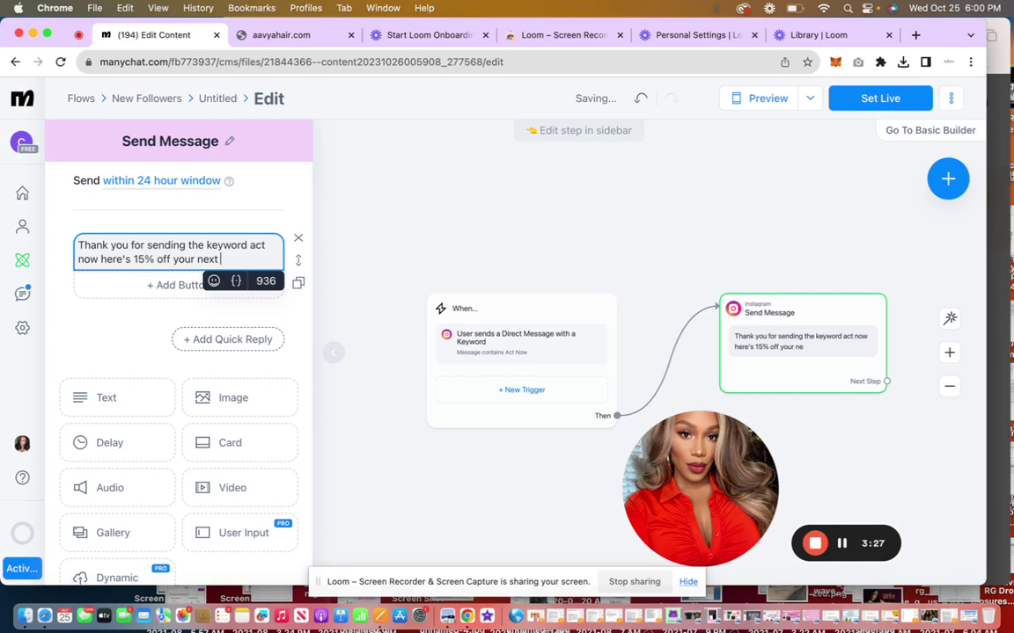
text(service b)
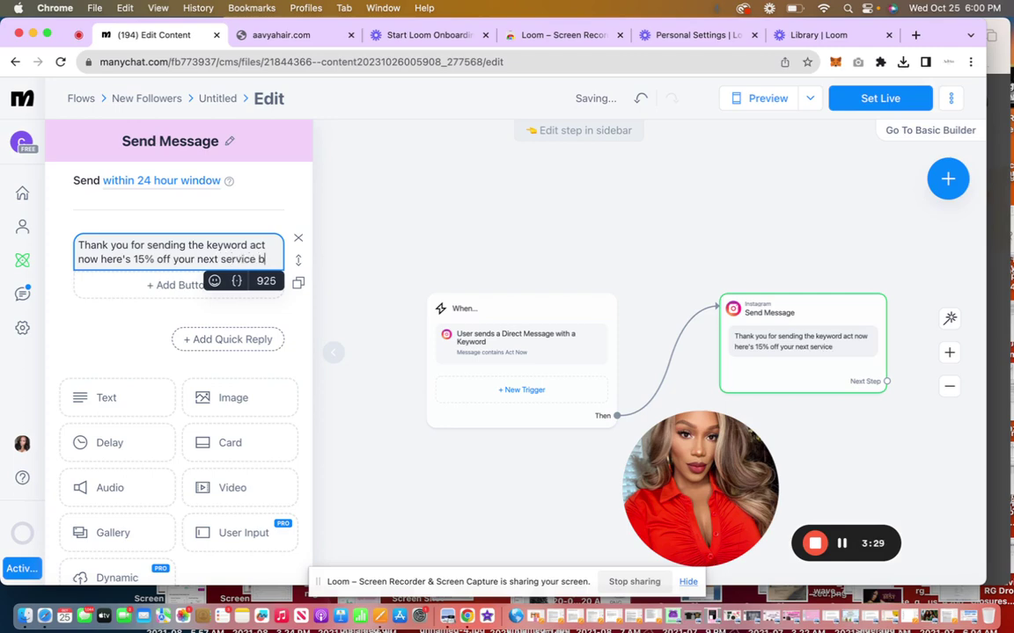
text(y using t)
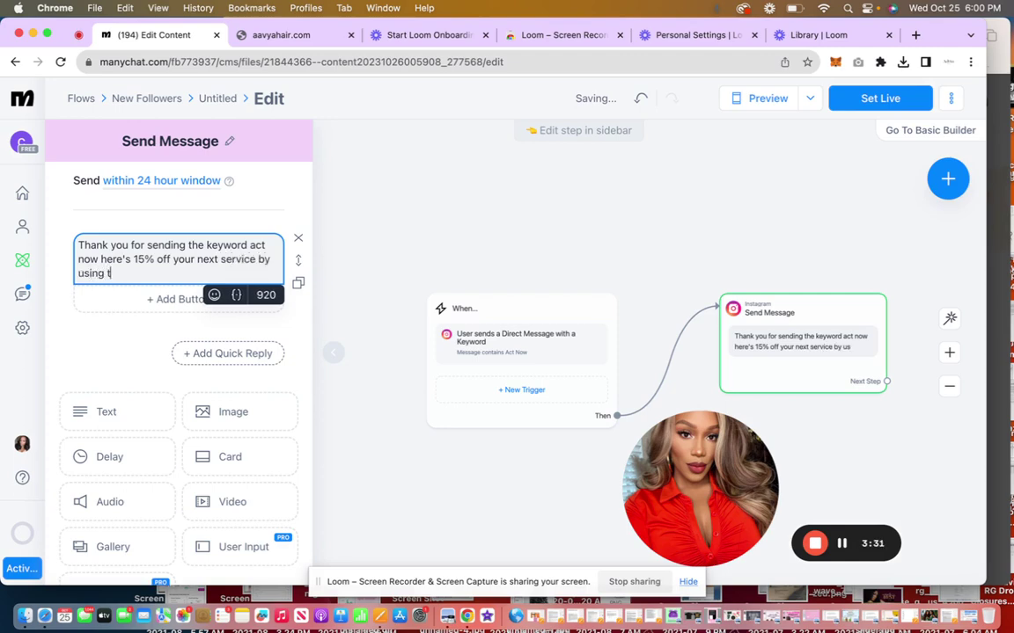
text(he code)
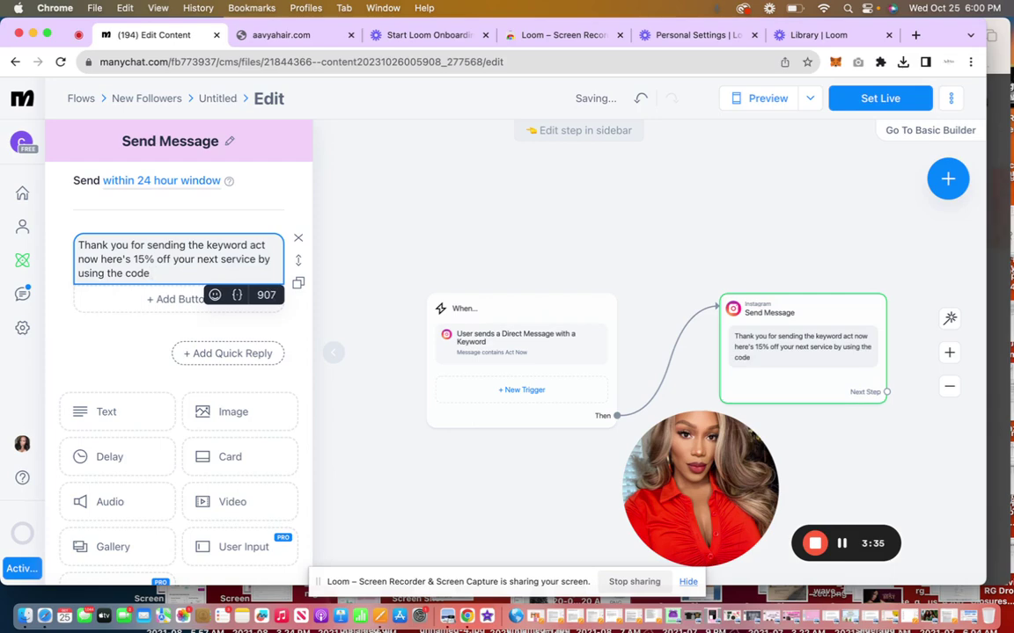
text(15off)
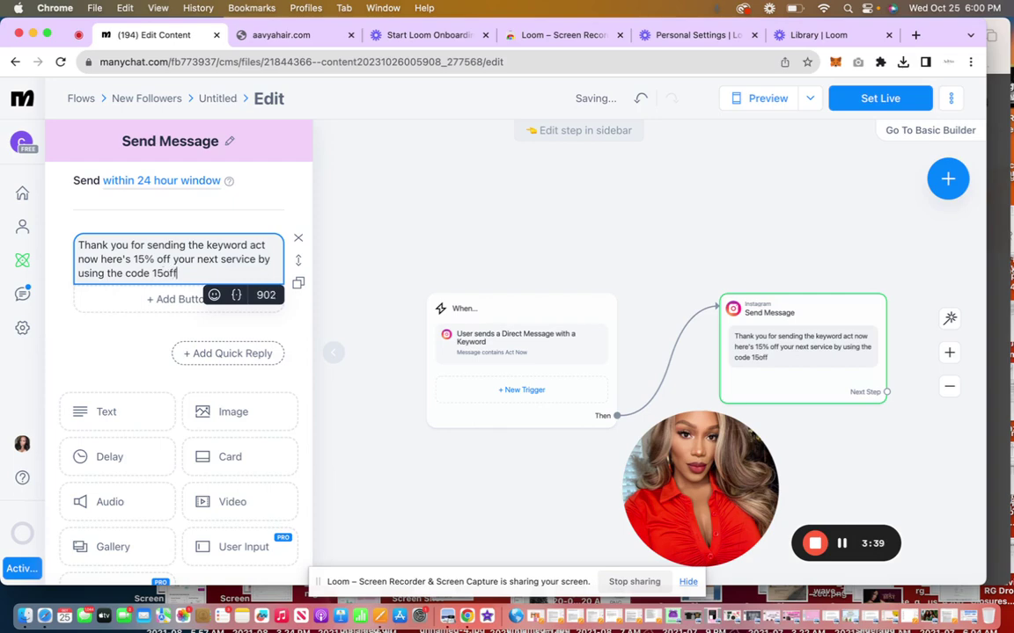
key(BackSpace)
key(BackSpace)
key(BackSpace)
text(OFFNOW)
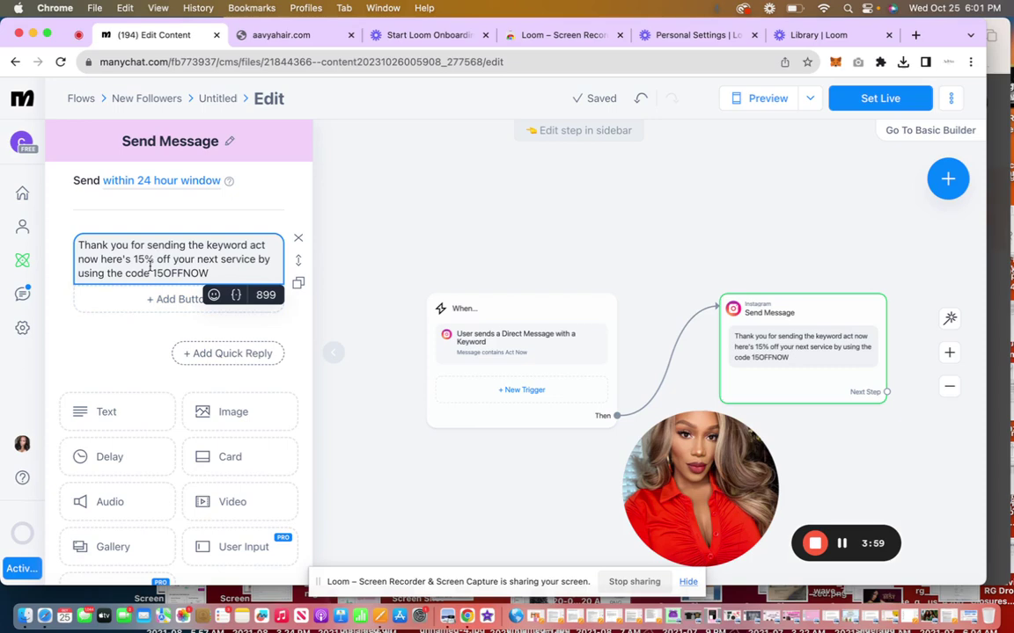
Step: Add an Open website button titled 'Aavya Hair Website' under the reply
click(154, 298)
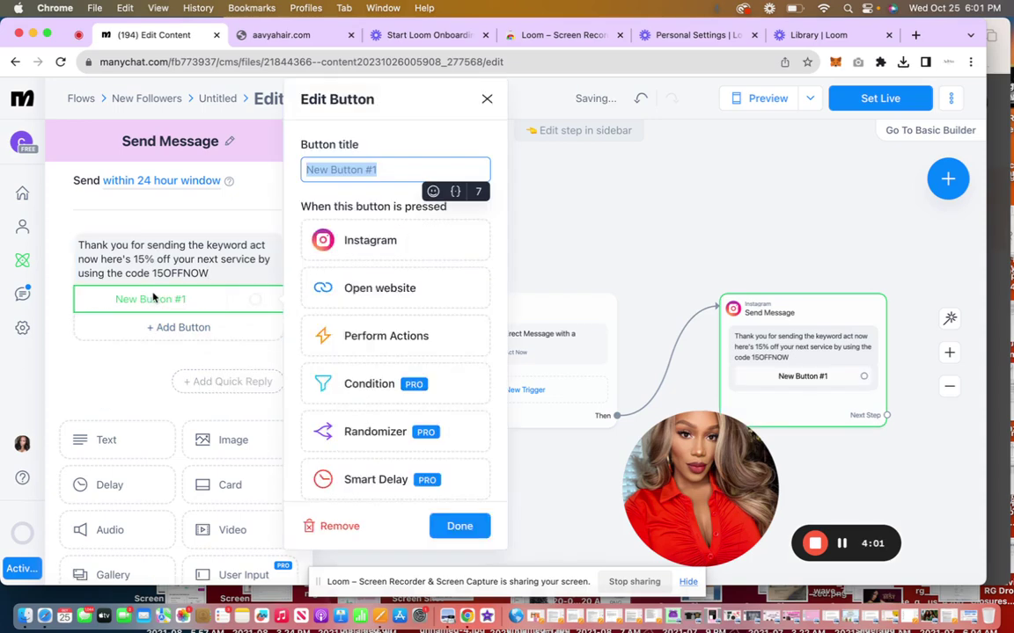
click(370, 294)
click(363, 206)
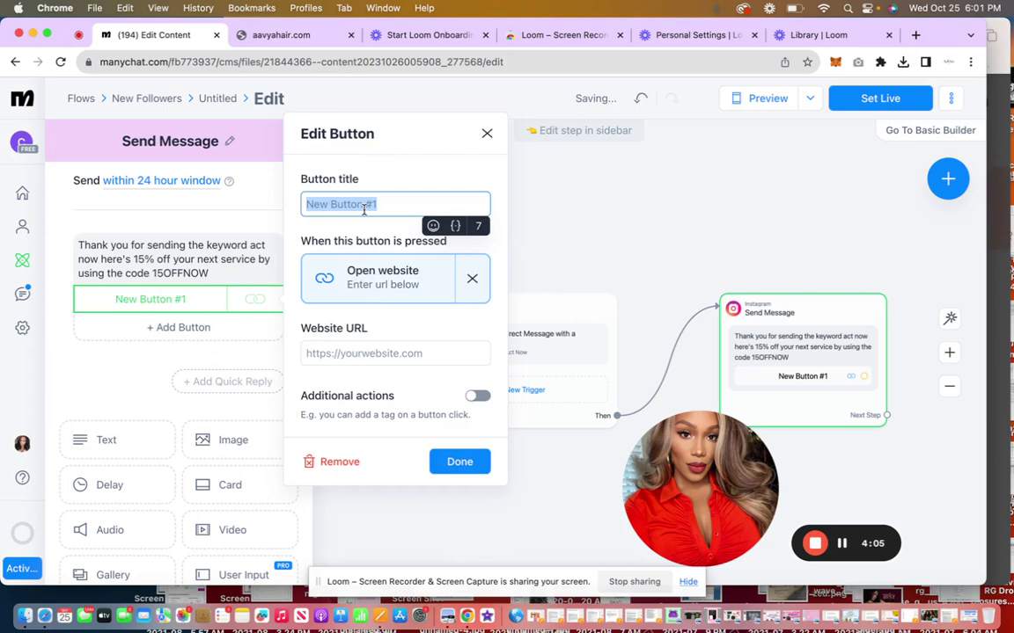
text(A)
key(BackSpace)
text(Aa)
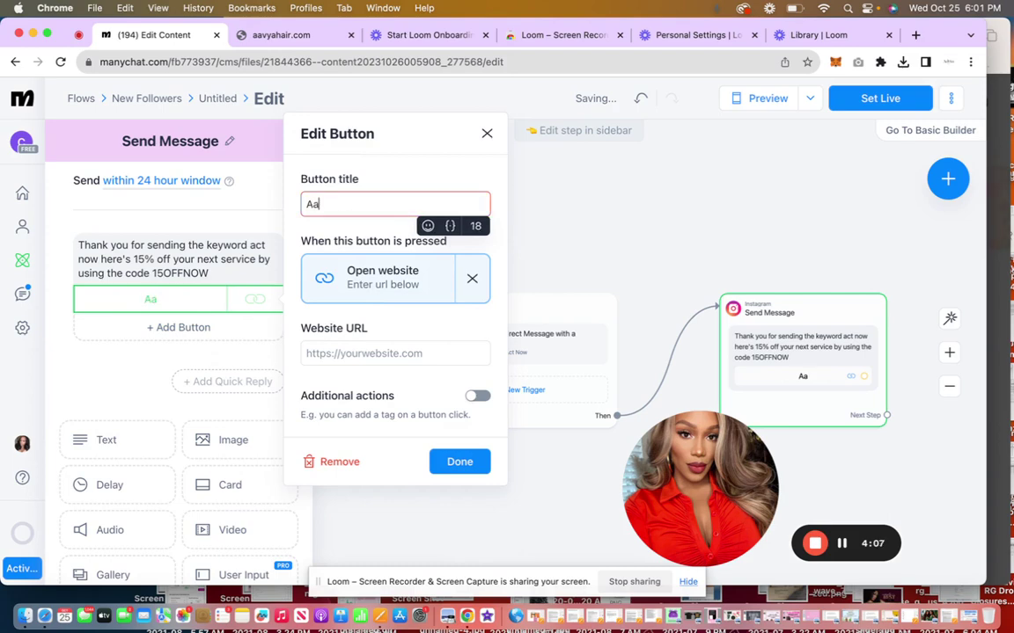
text(vya Hai)
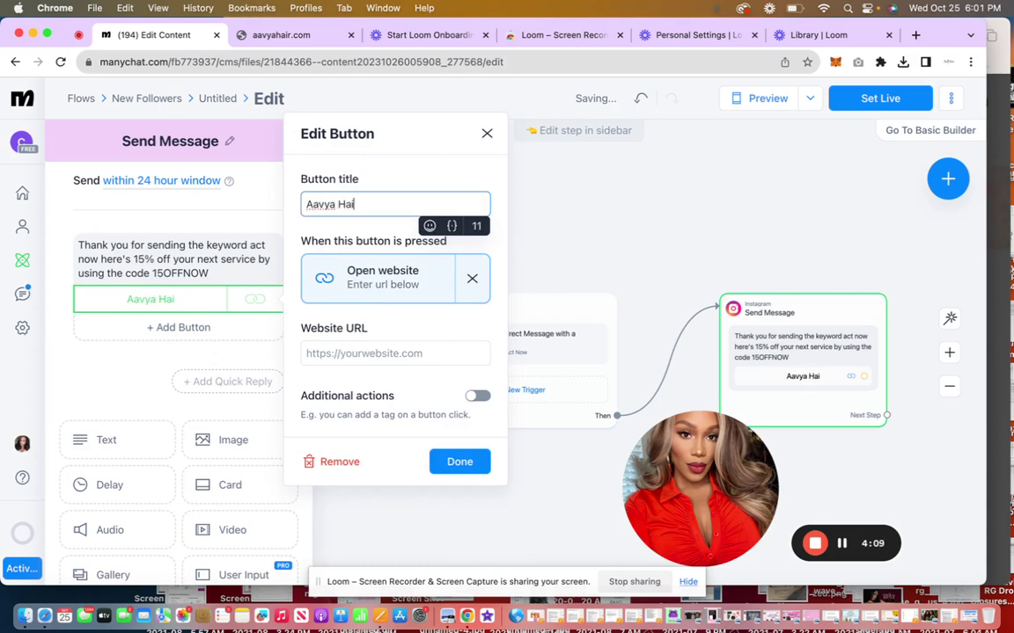
text(r Websi)
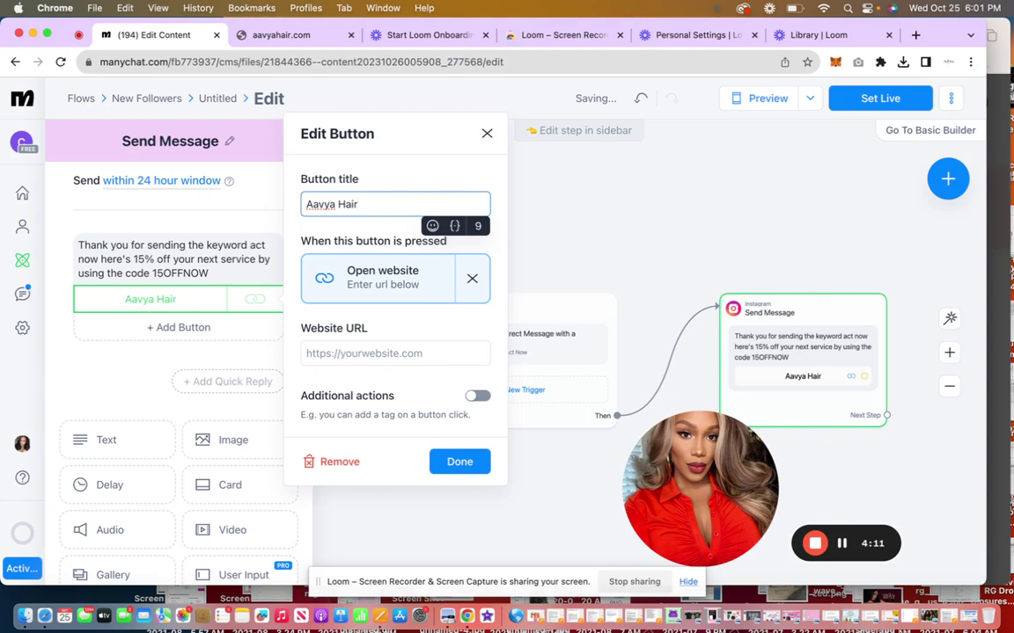
text(te)
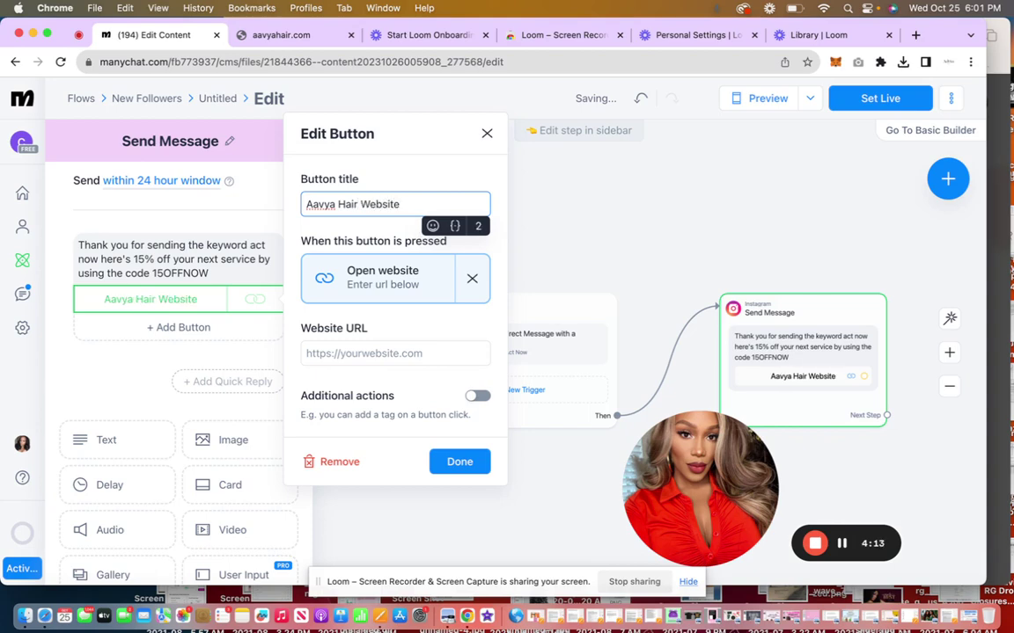
click(299, 35)
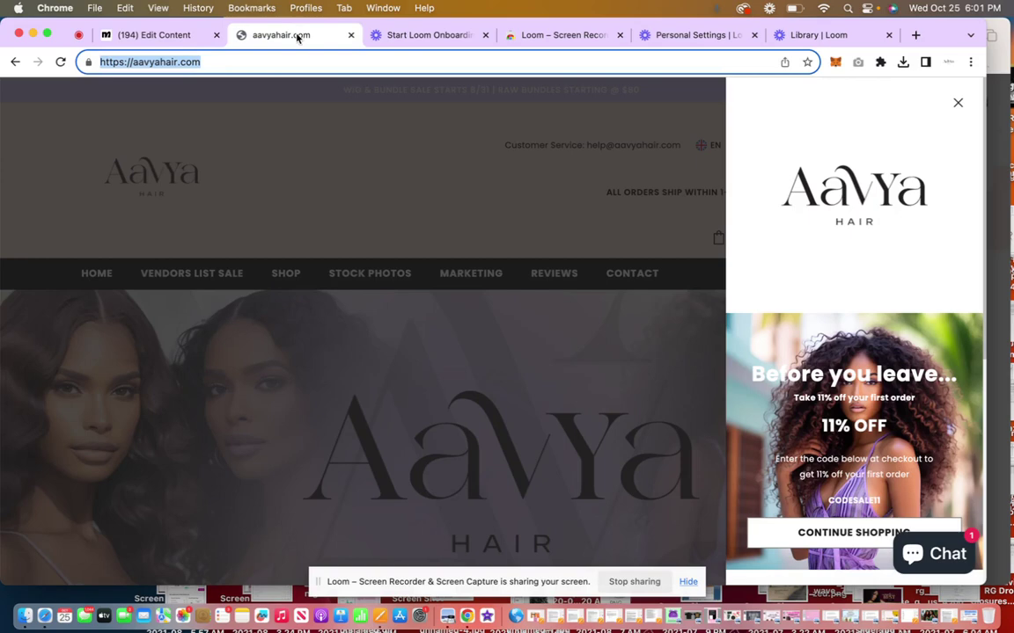
key(ctrl+c)
click(176, 35)
click(381, 352)
key(ctrl+v)
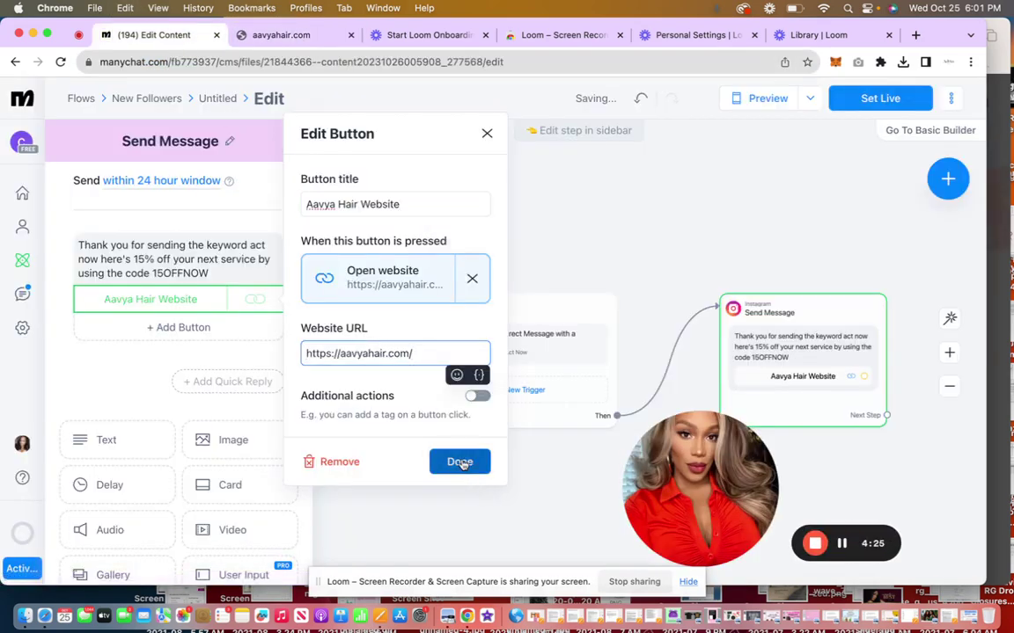
Step: Enable additional actions on the website button and add an Add Tag action
click(481, 399)
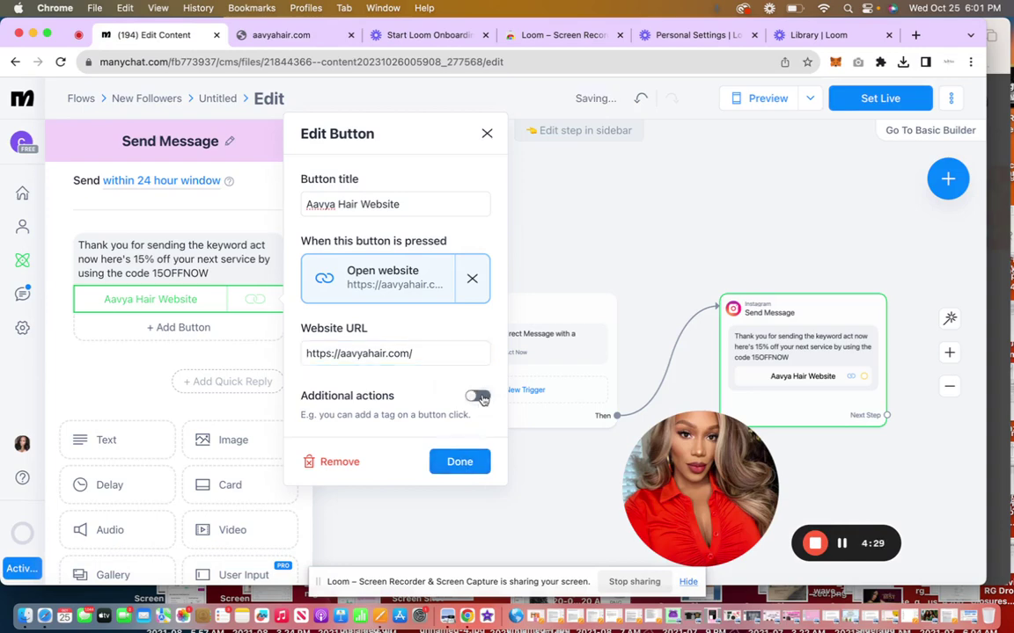
click(429, 434)
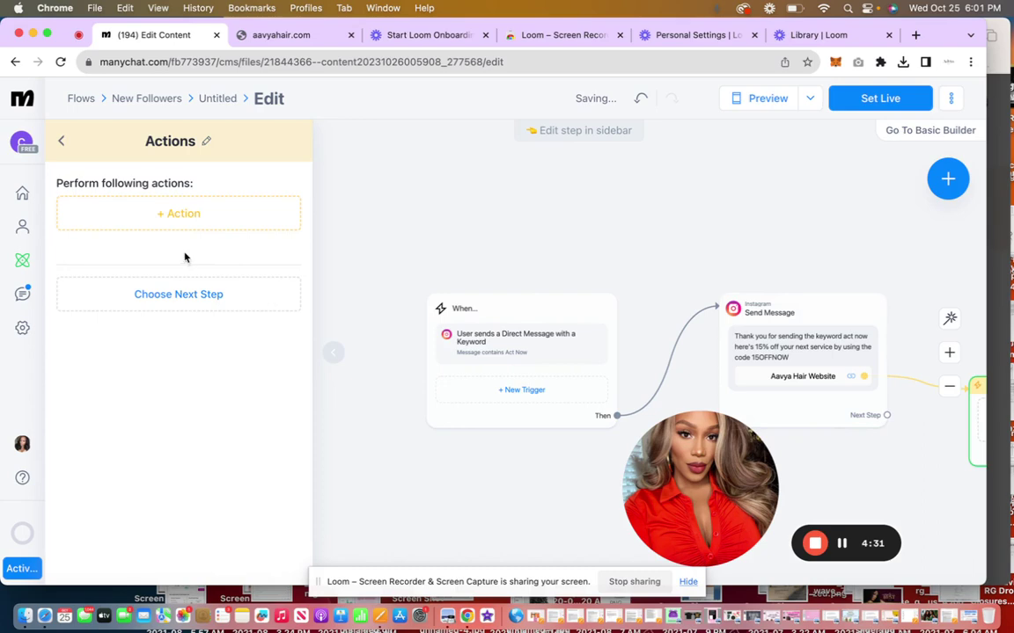
click(176, 211)
click(468, 219)
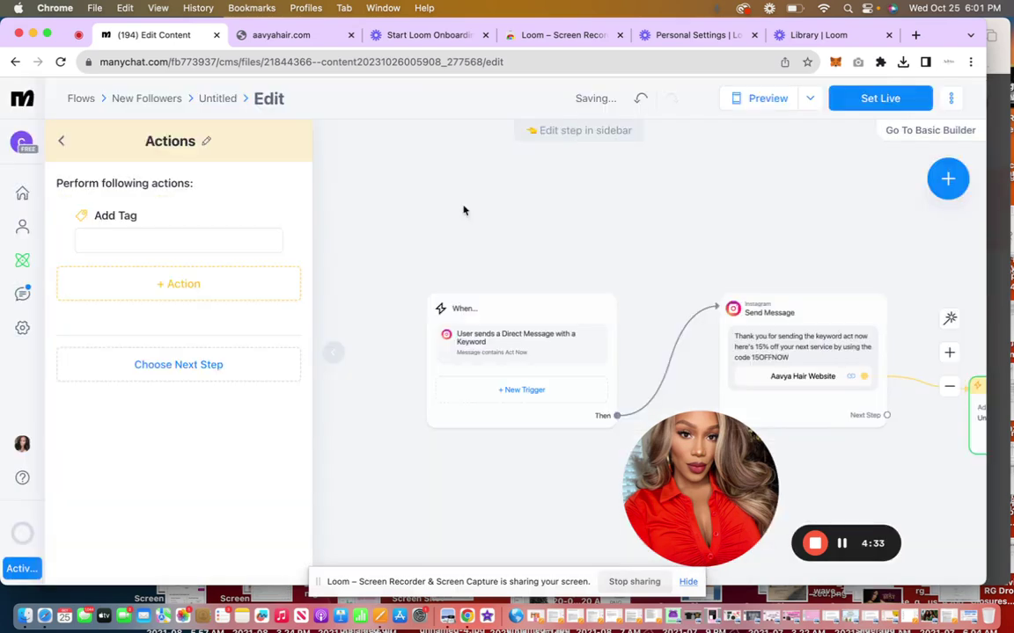
Step: Create a new tag named 'Hair purchase' for the Add Tag action
click(200, 239)
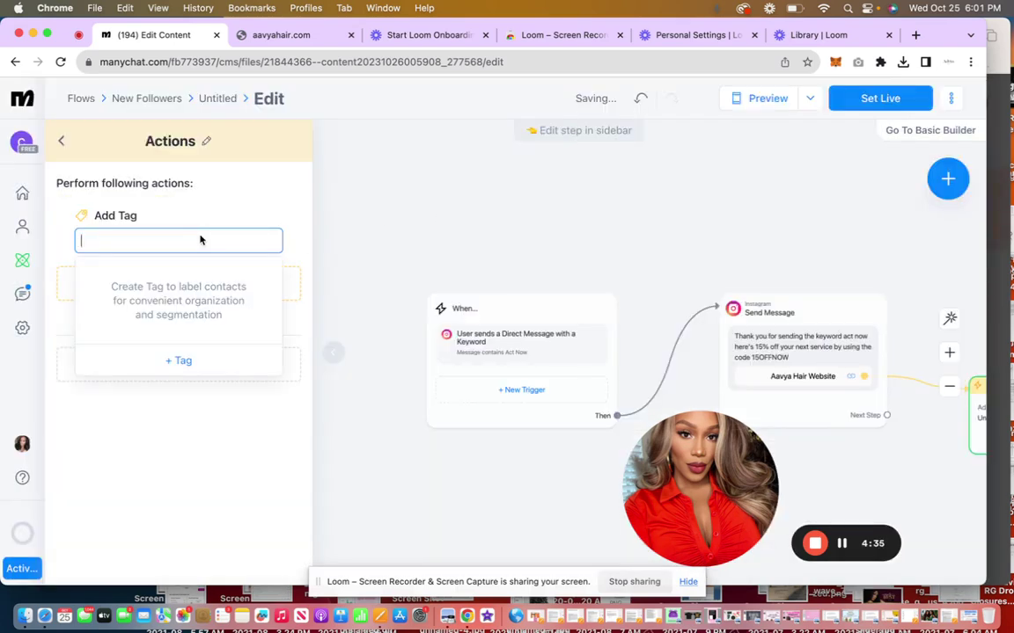
text(Buy )
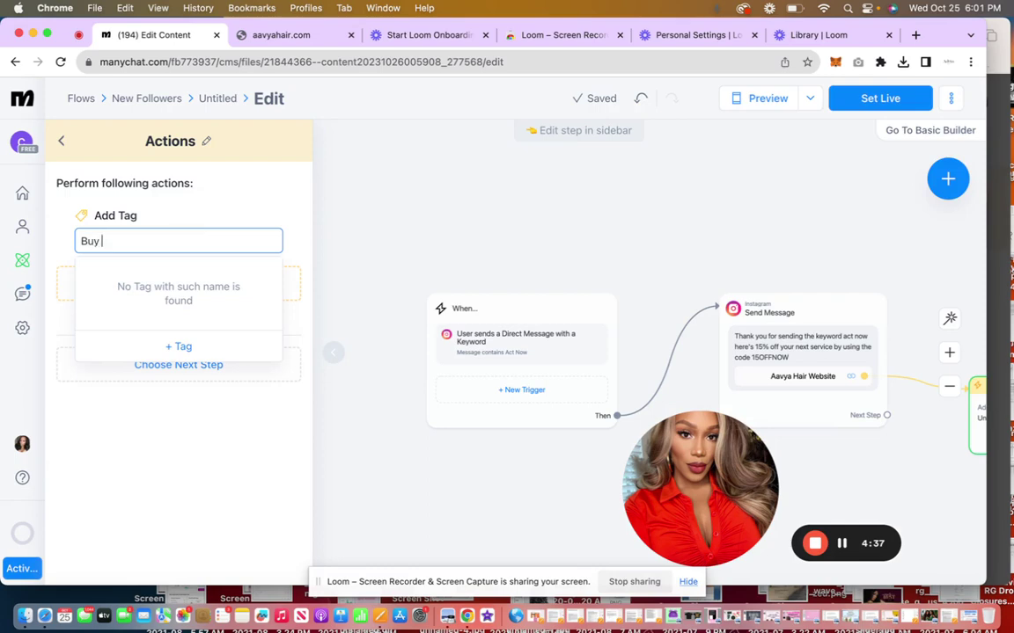
text(hair)
click(199, 347)
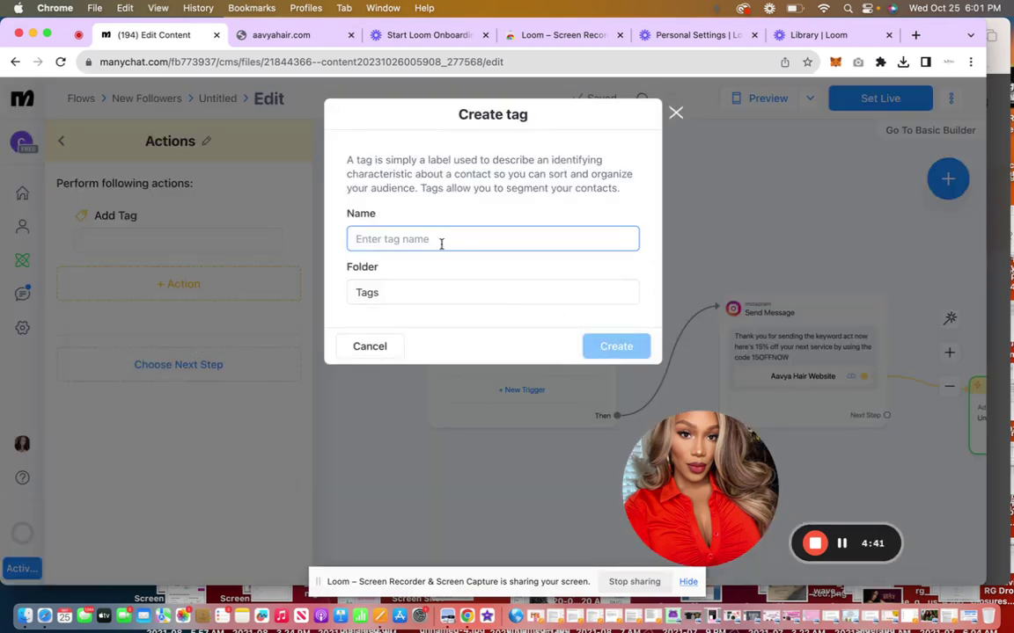
text(Buy)
key(BackSpace)
key(BackSpace)
text(Hair purchase)
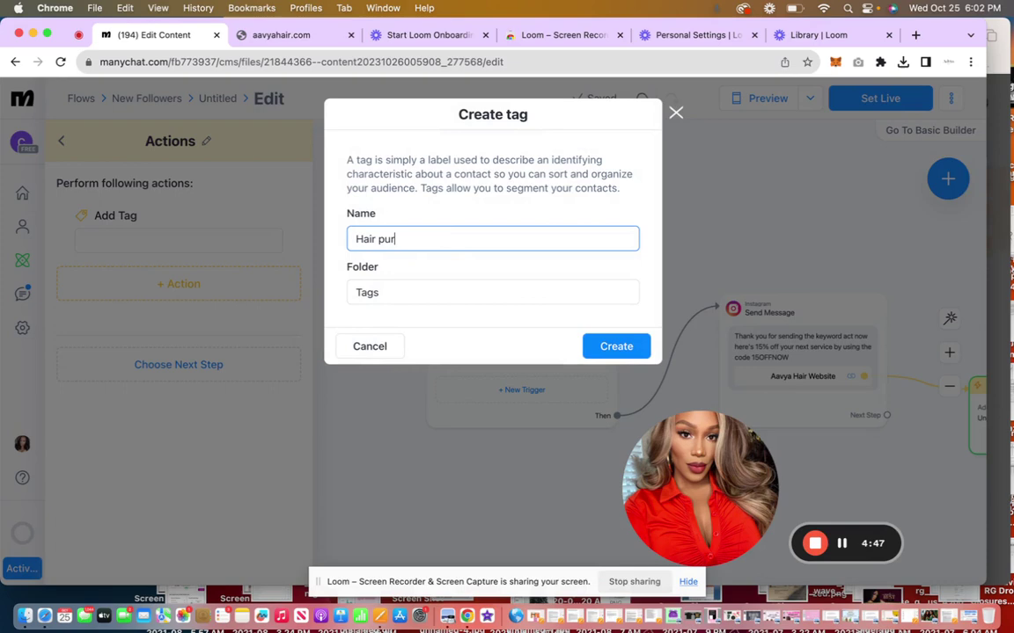
click(587, 349)
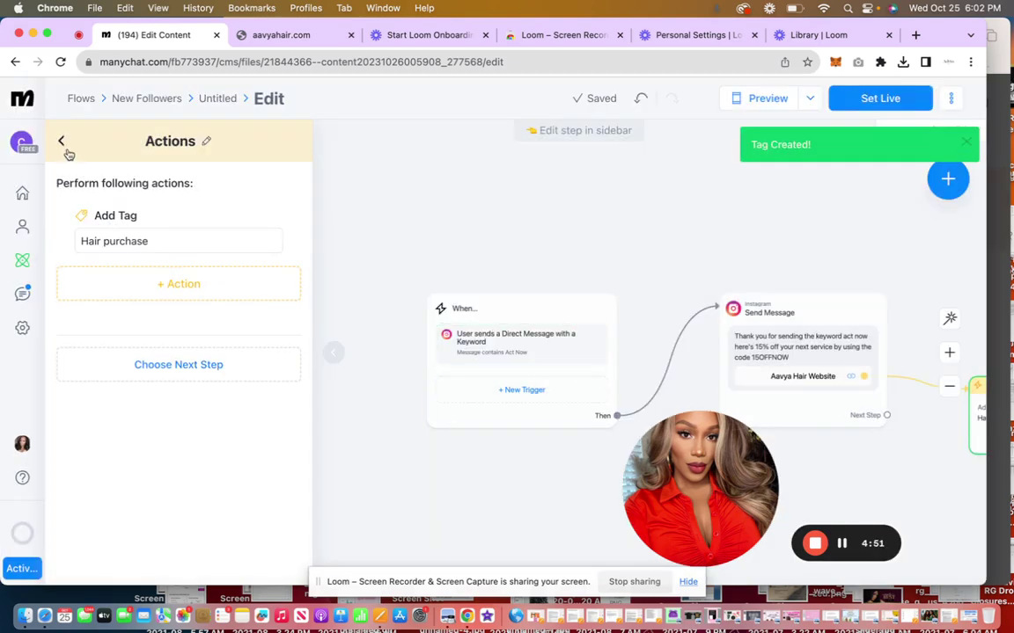
Step: Return to the Send Message step and show its 'within 24 hour window' sending options
click(63, 143)
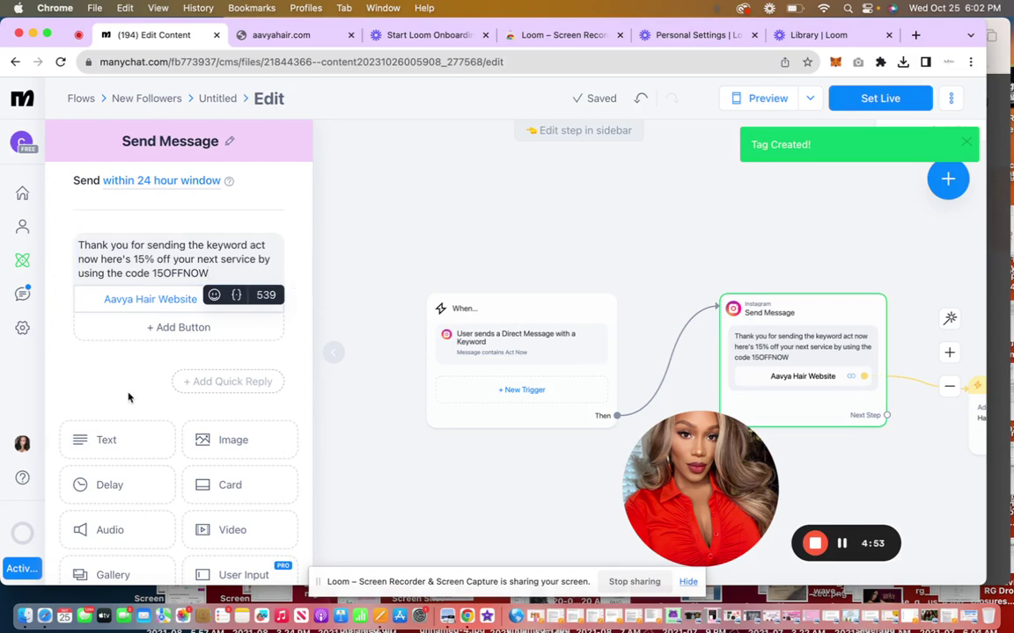
scroll(129, 396, down, 3)
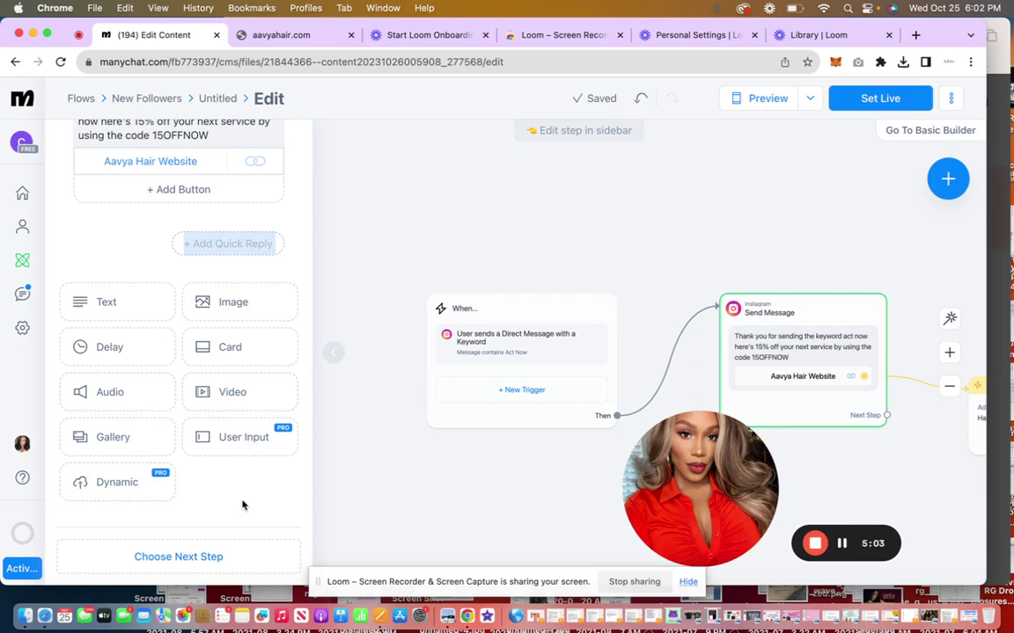
scroll(291, 309, up, 3)
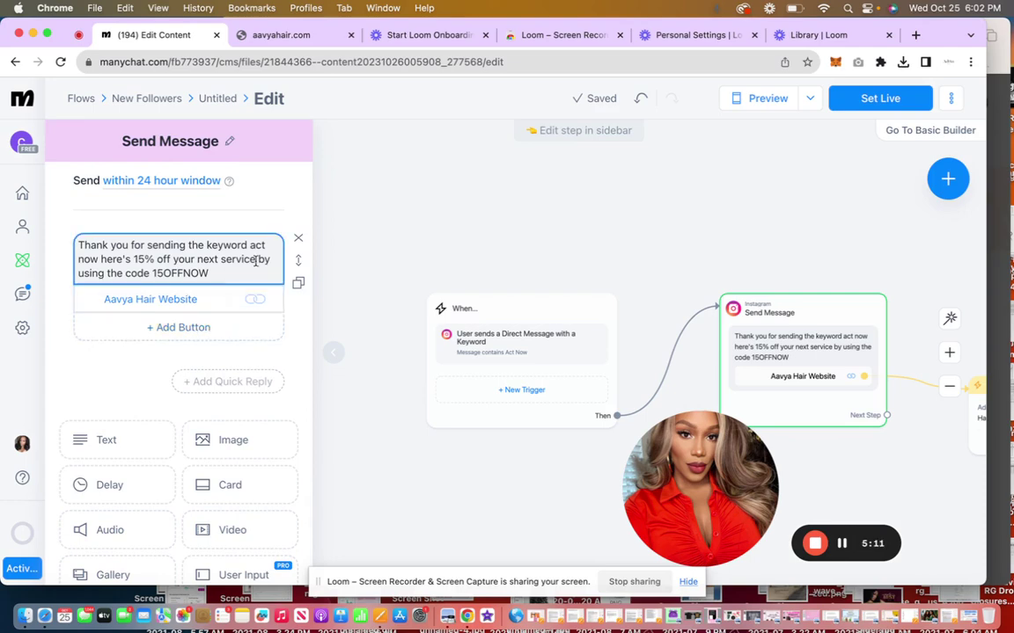
key(XF86MonBrightnessDown)
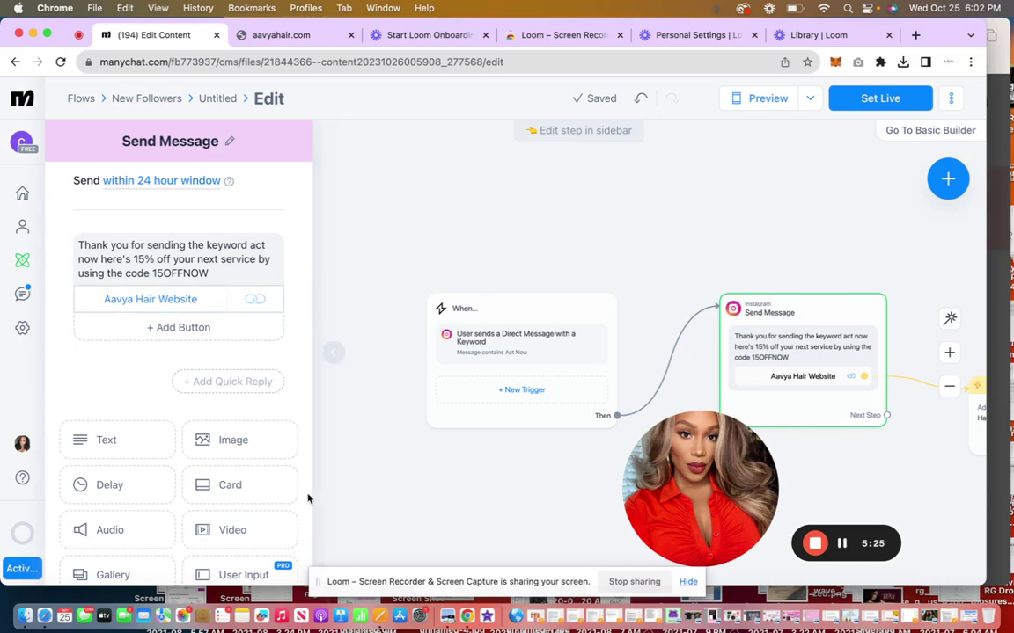
drag(278, 497, 304, 306)
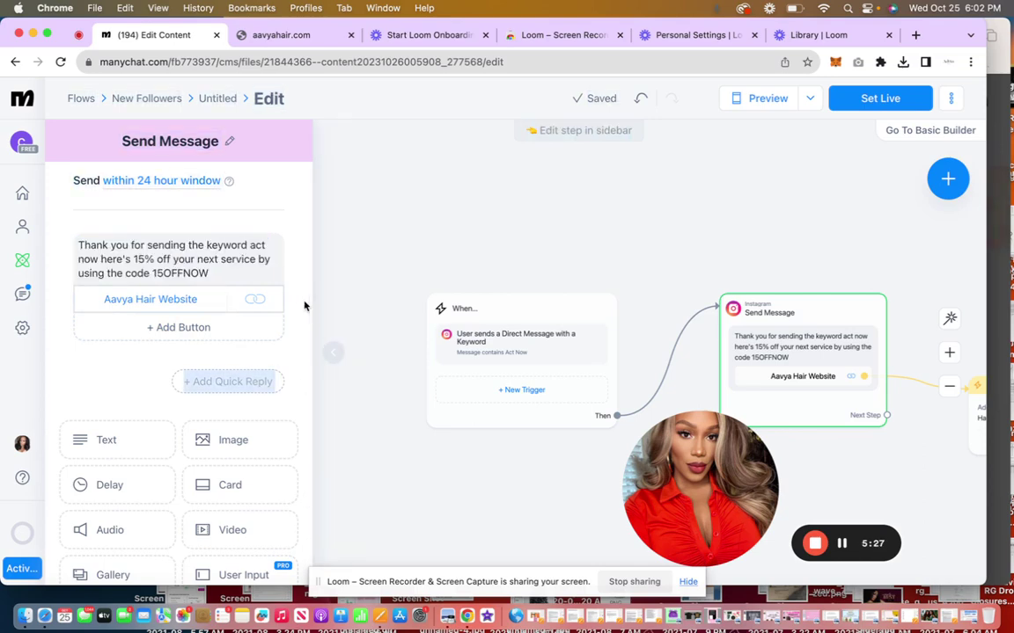
click(199, 180)
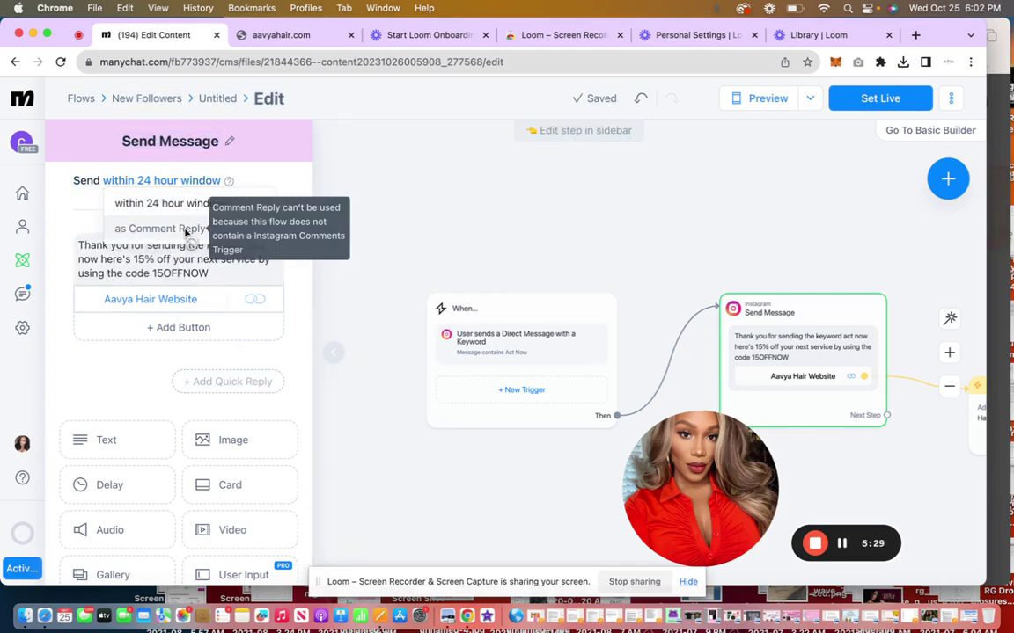
click(187, 231)
click(176, 183)
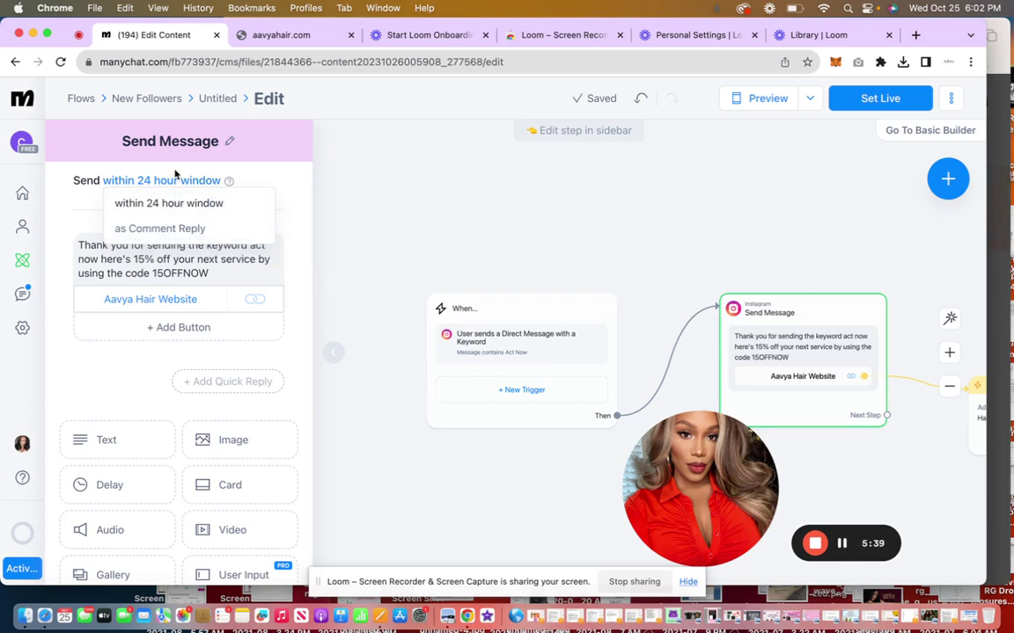
click(765, 99)
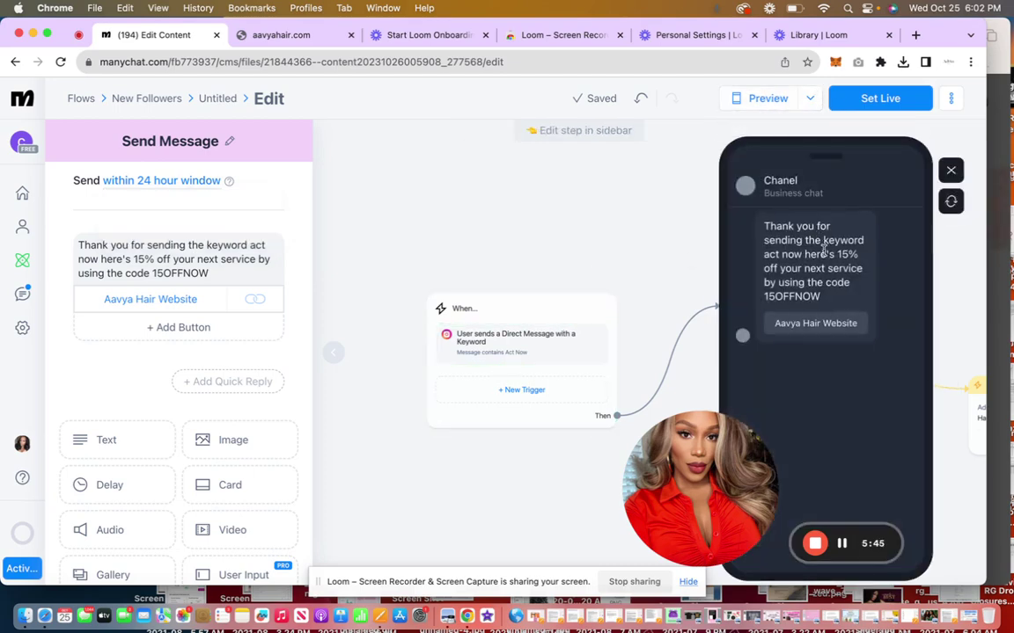
click(815, 322)
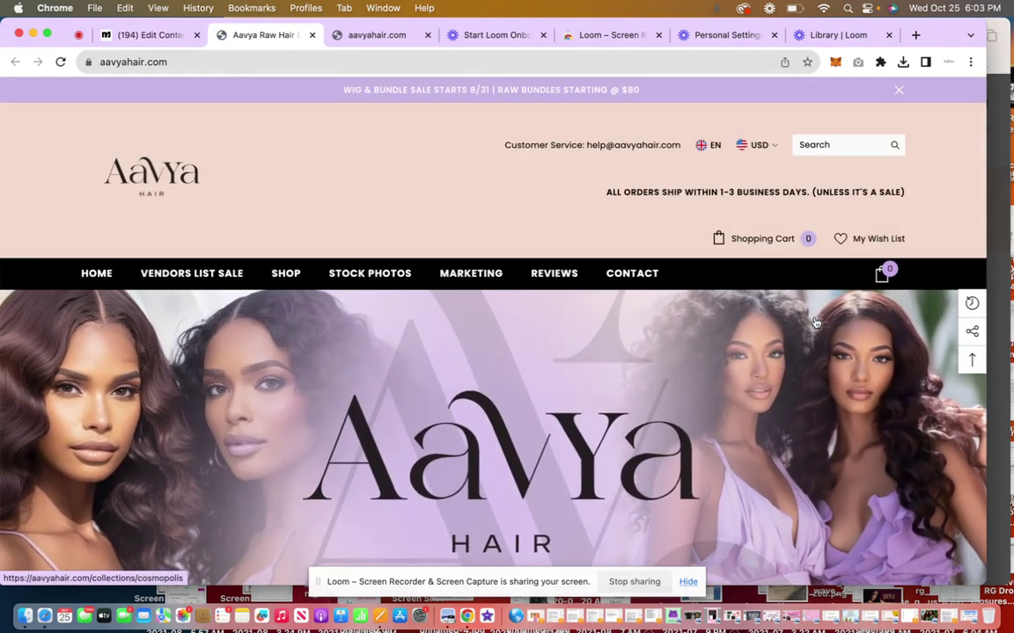
click(312, 35)
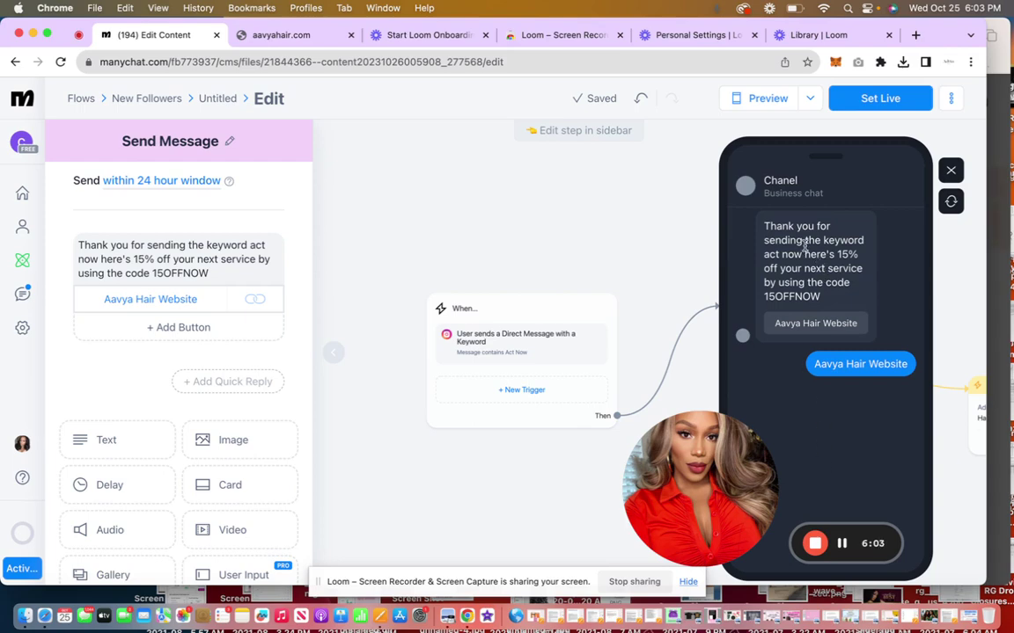
click(950, 170)
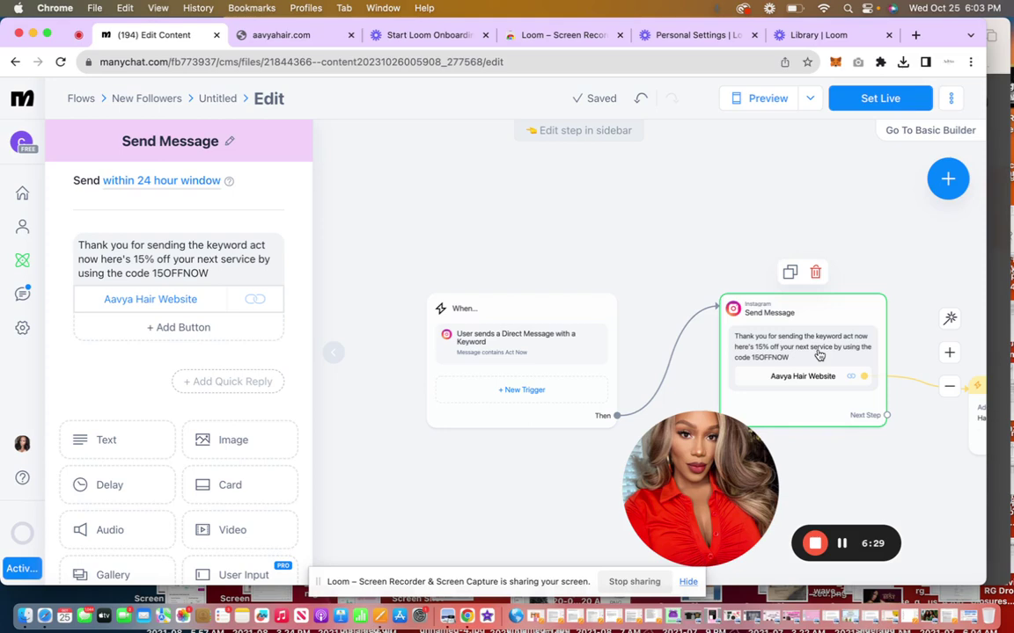
key(F1)
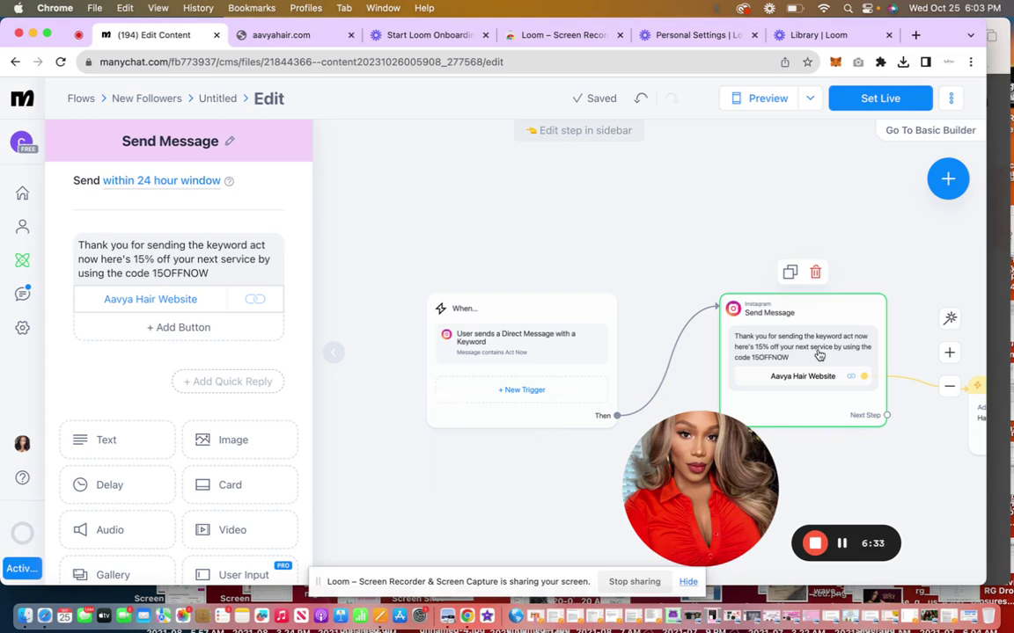